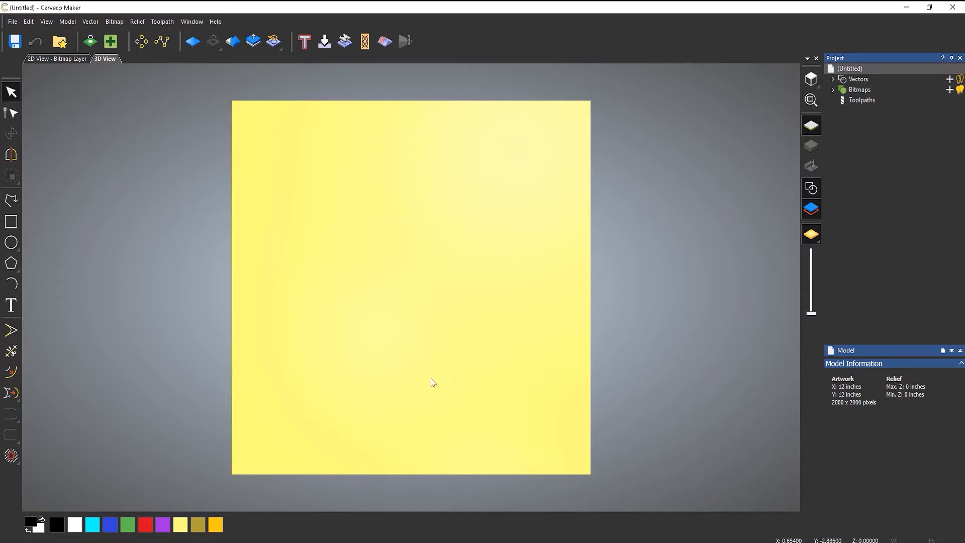
drag(432, 382, 518, 222)
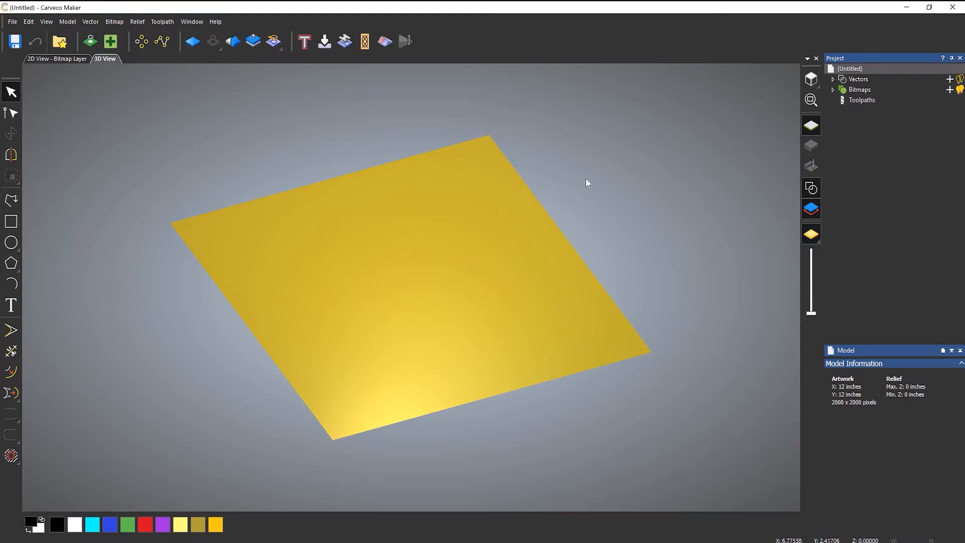
click(812, 78)
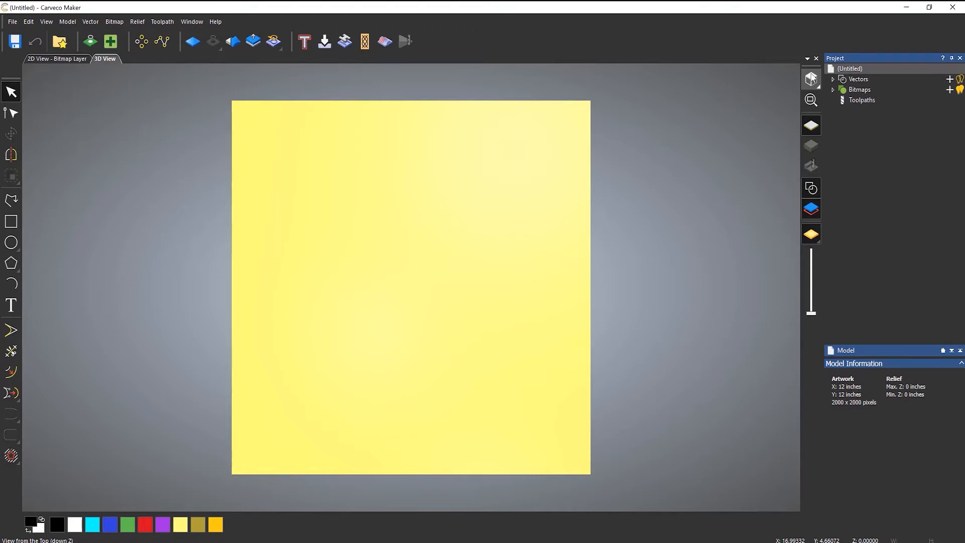
In the 2D view, start a polyline with smooth drawing and adding to existing lines turned off.
click(59, 58)
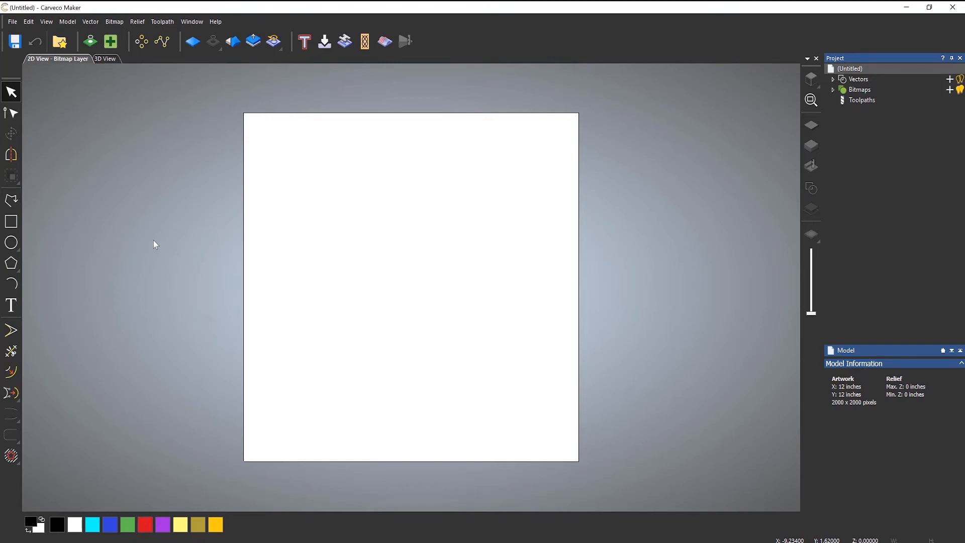
click(15, 201)
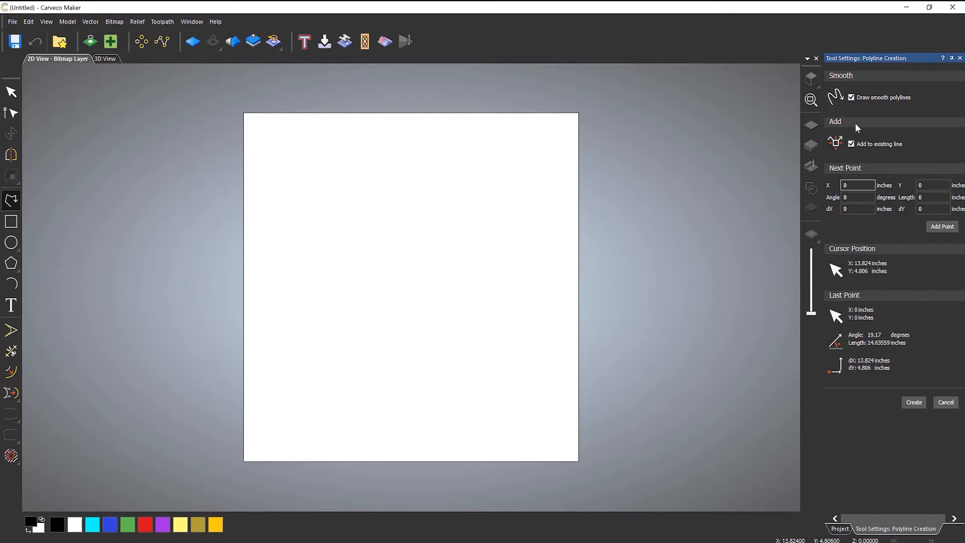
click(852, 97)
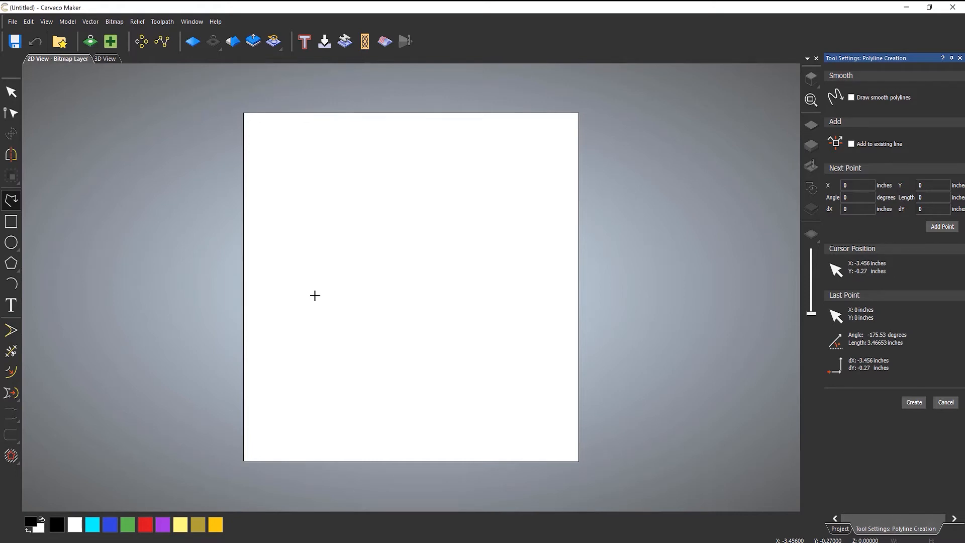
Draw an open five-point straight-sided polyline about 8.4 by 8.7 inches overall across the artwork, finish it and deselect it.
click(315, 295)
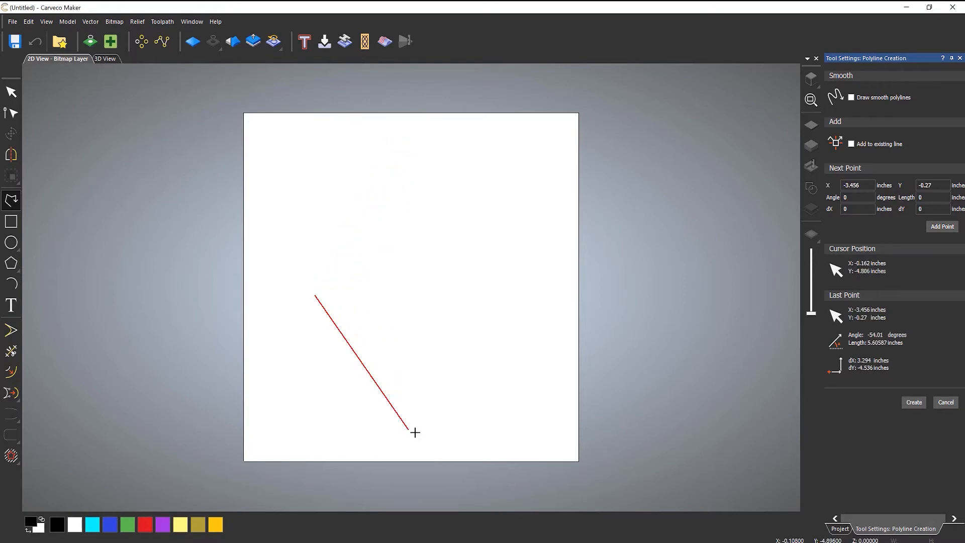
click(448, 162)
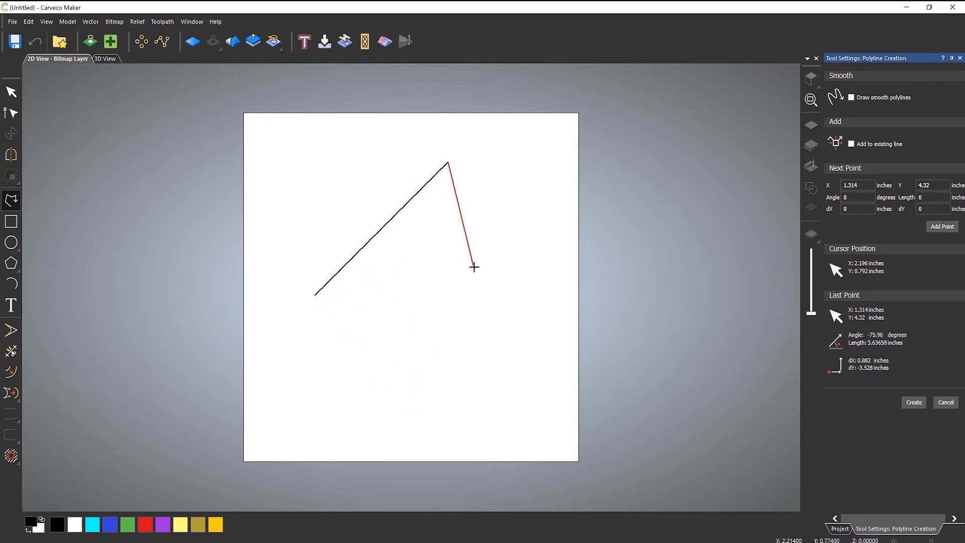
click(526, 264)
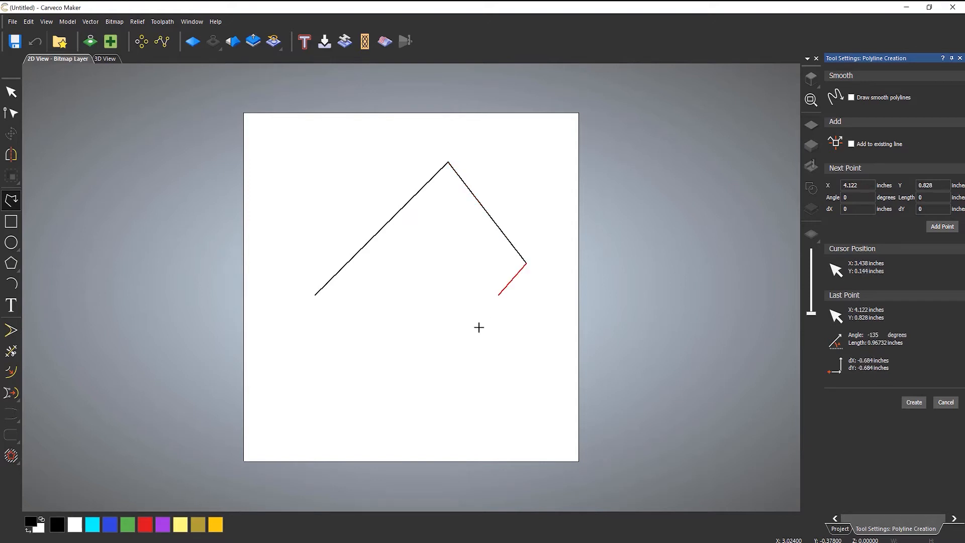
click(386, 414)
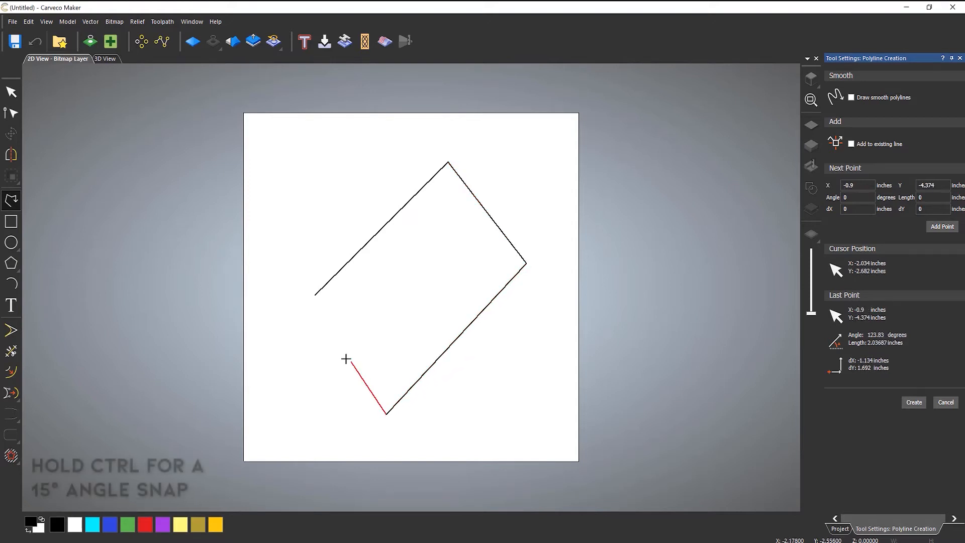
click(291, 330)
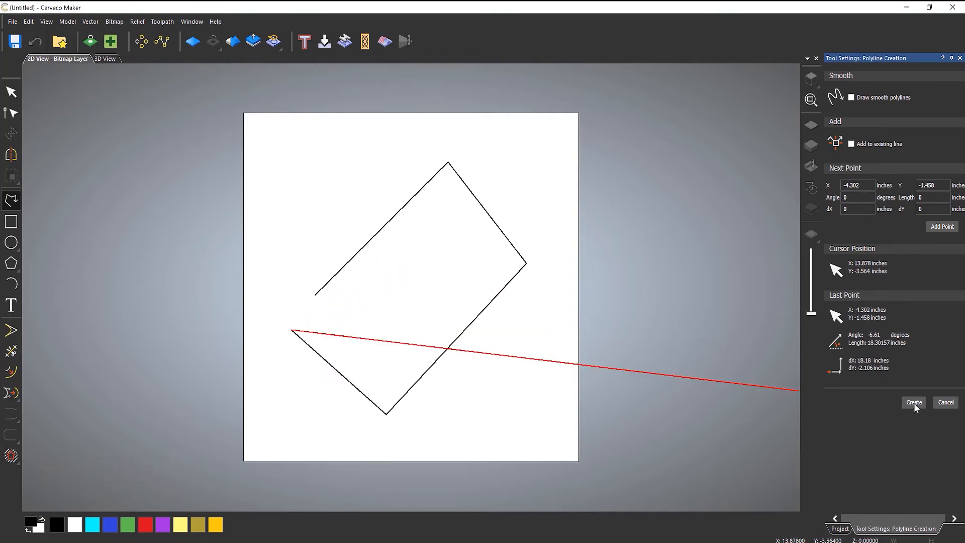
right_click(384, 300)
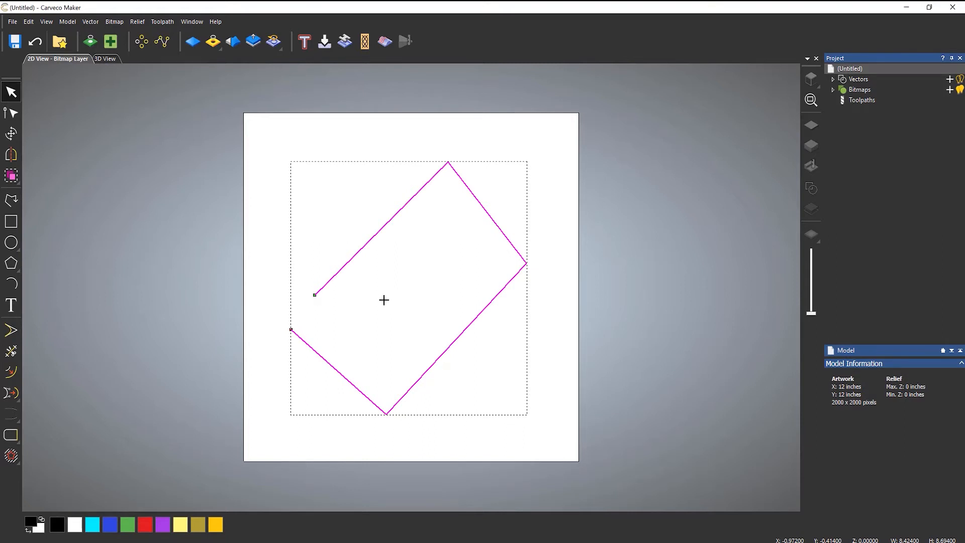
key(Escape)
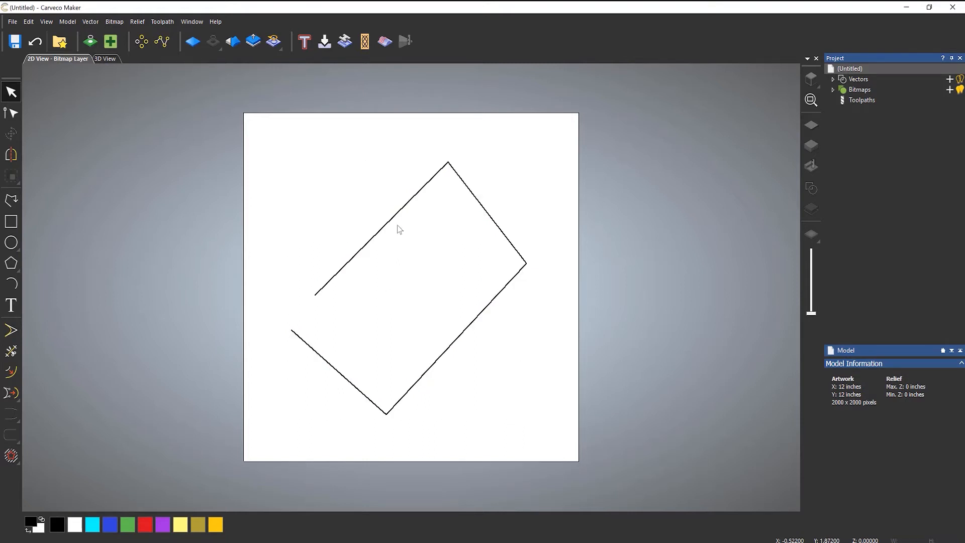
Delete the open five-point polyline from the artwork.
click(398, 211)
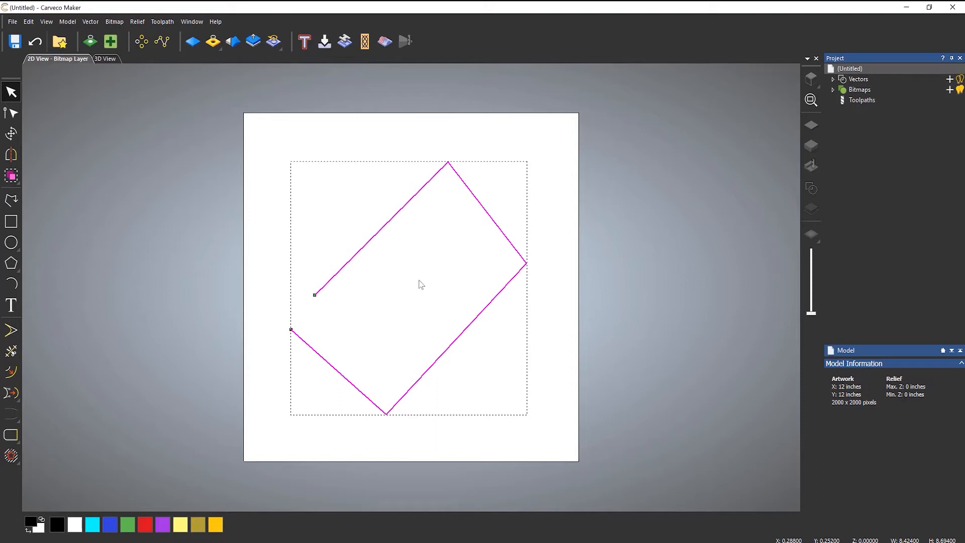
key(Delete)
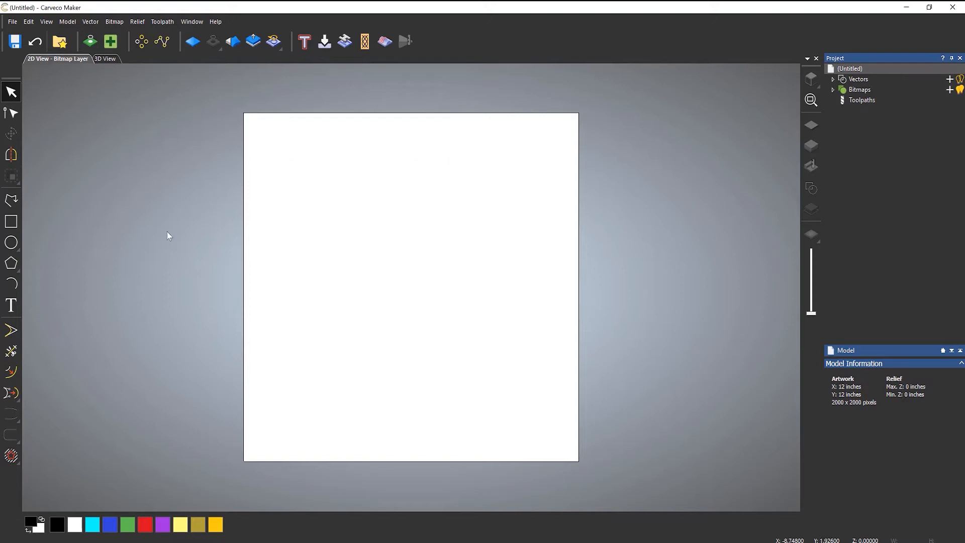
Start a new polyline at the origin (X 0, Y 0) and add its second point at X 3, Y 0 inches.
click(11, 201)
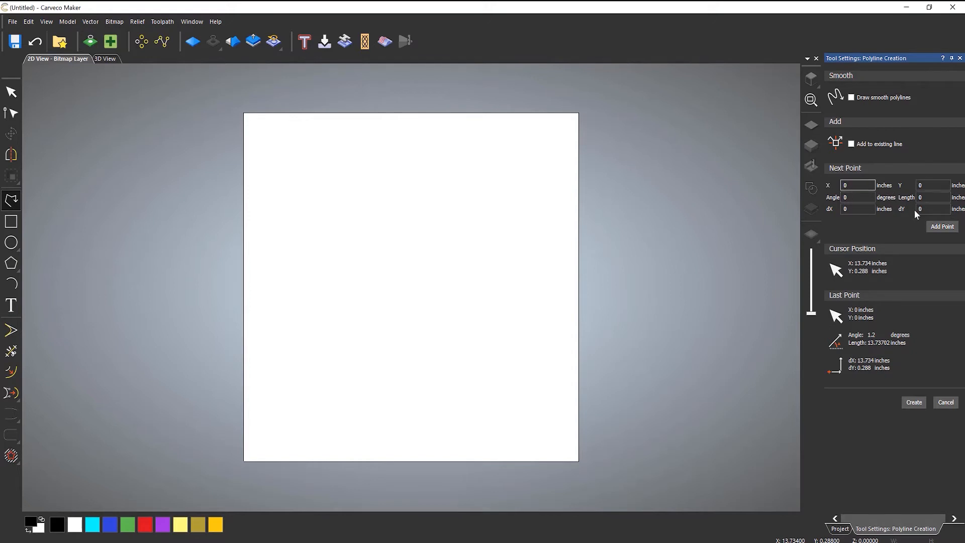
click(941, 226)
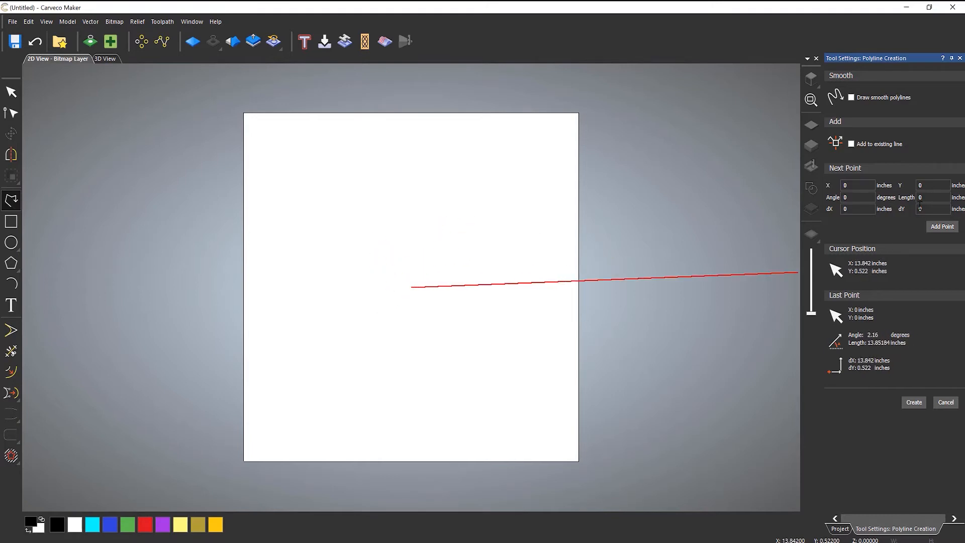
drag(864, 185, 844, 185)
text(3)
click(942, 226)
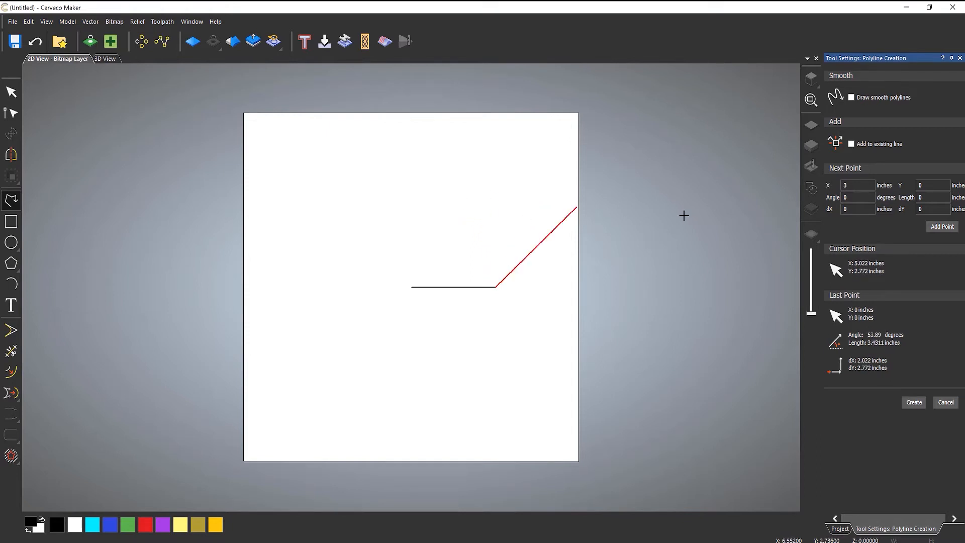
Complete the 3-inch square by adding polyline points at X 3, Y 3, at X 0, Y 3, and back at X 0, Y 0.
double_click(930, 186)
text(3)
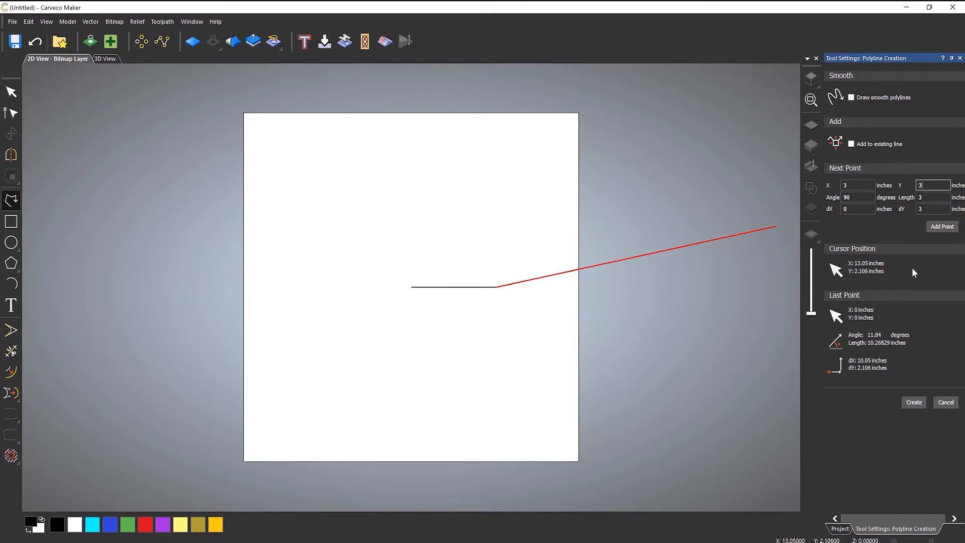
click(941, 226)
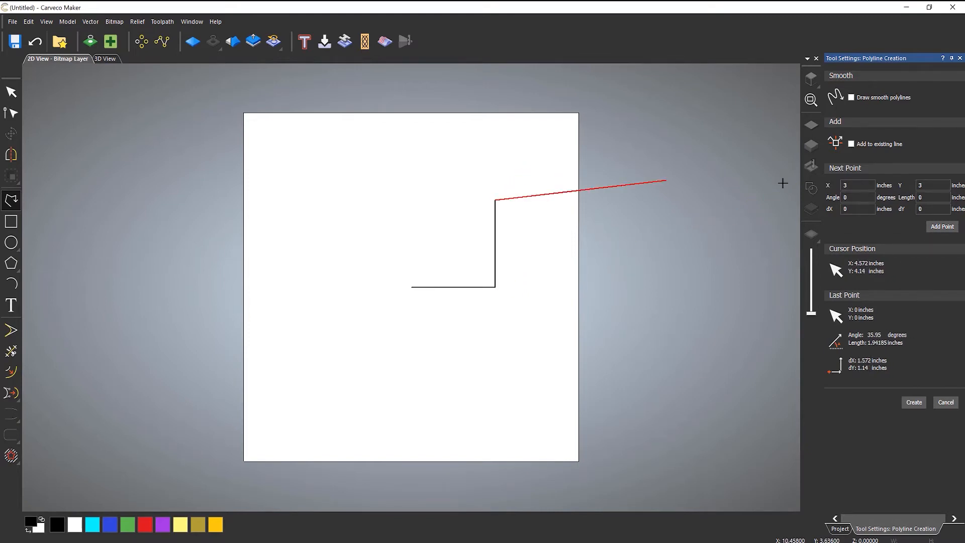
double_click(846, 185)
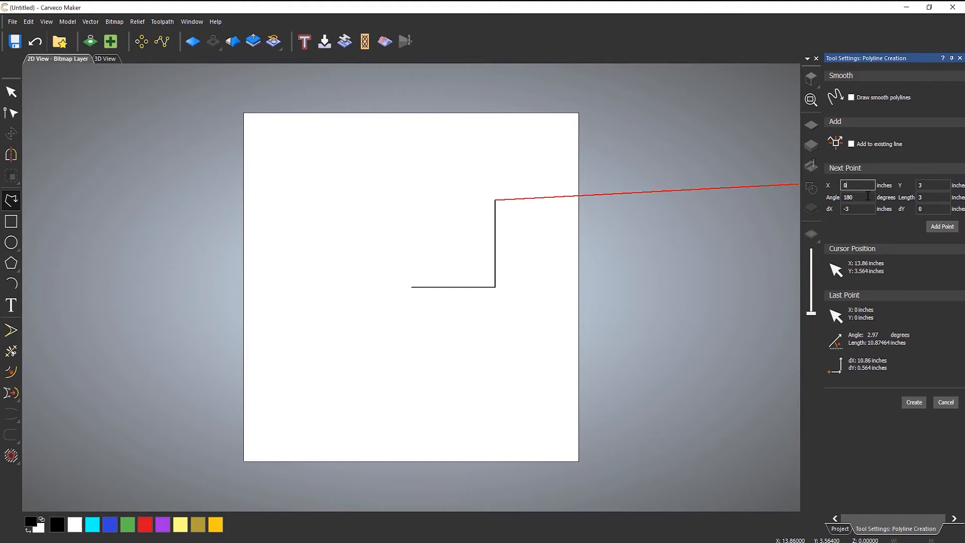
click(934, 228)
double_click(921, 185)
text(0)
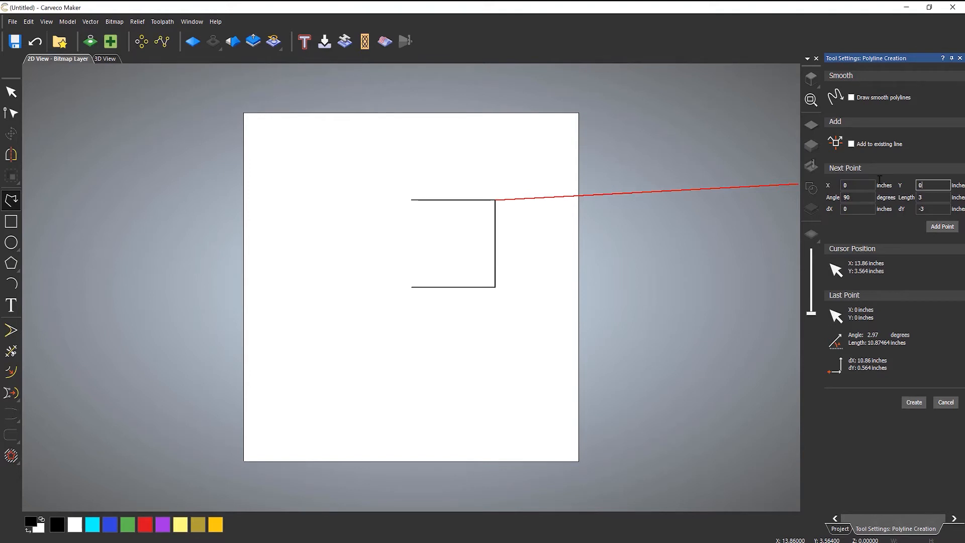
click(941, 228)
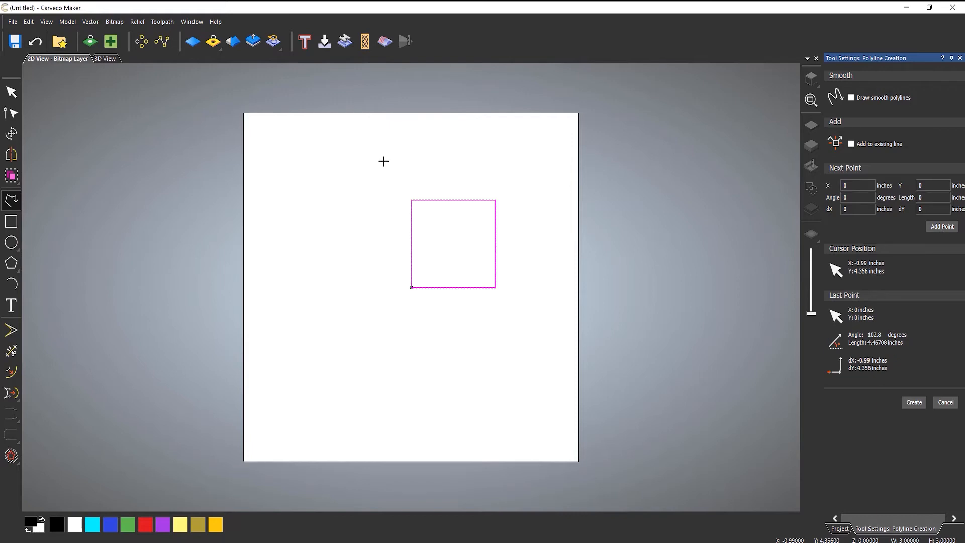
Start a polyline near the artwork's lower-left corner at about X -4.18, Y -4.09 and extend it by dX 4.5 and dX 1 inches.
click(295, 406)
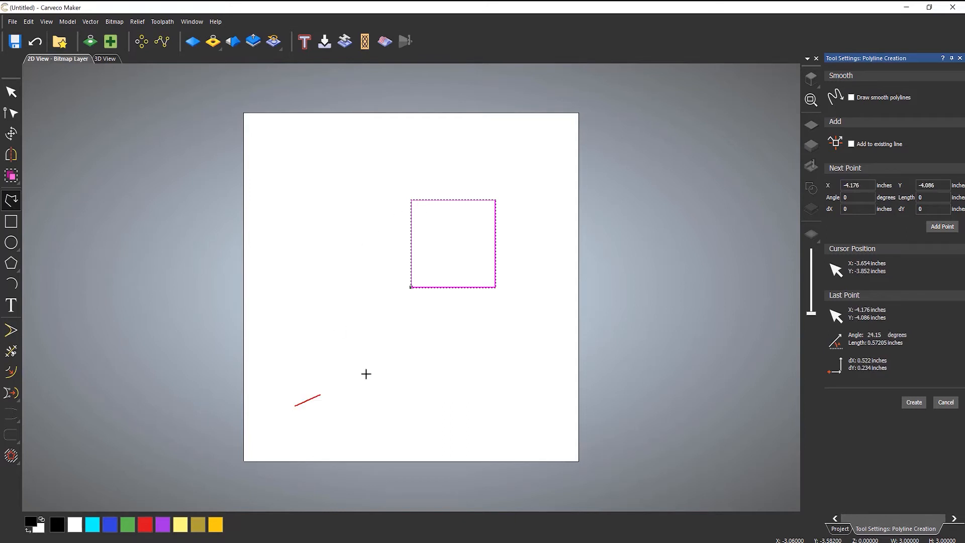
click(858, 209)
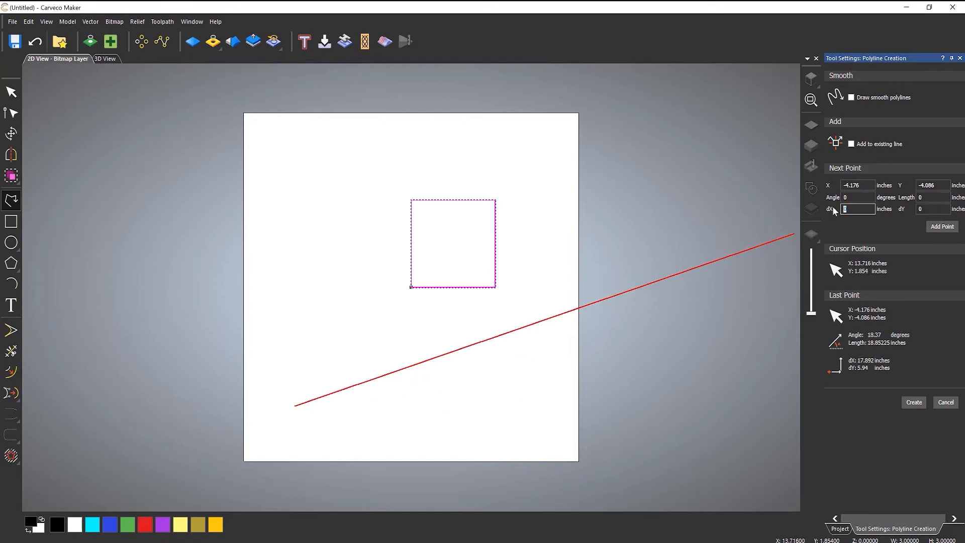
double_click(857, 209)
text(4.5)
click(942, 227)
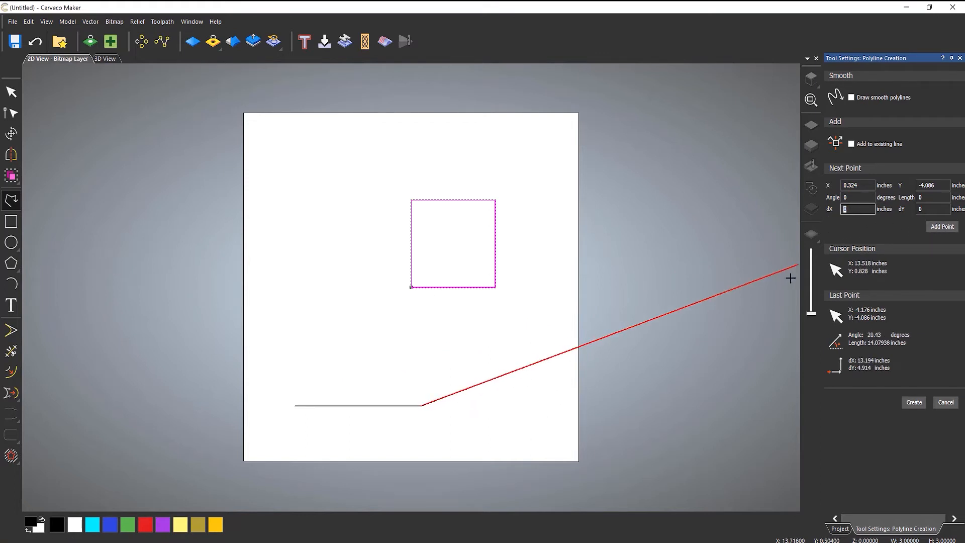
text(1)
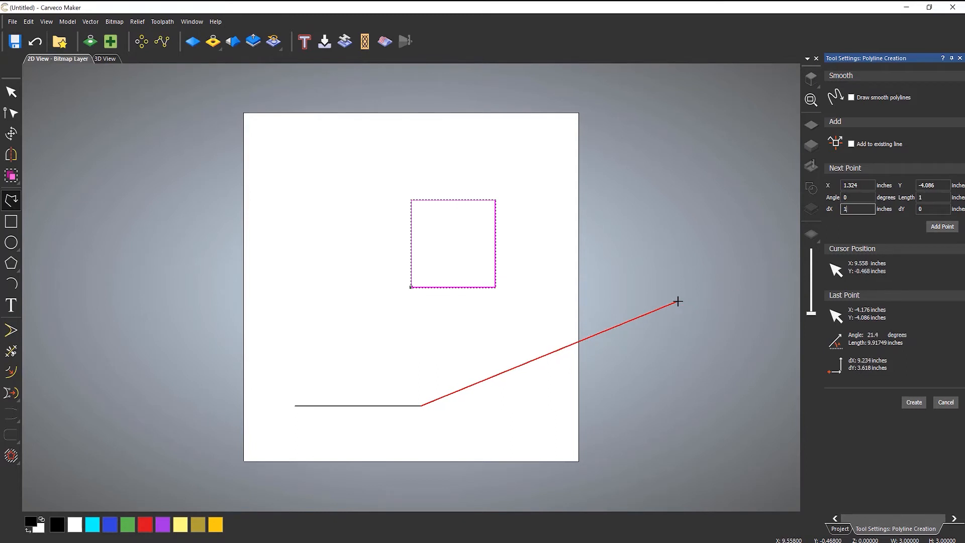
click(944, 226)
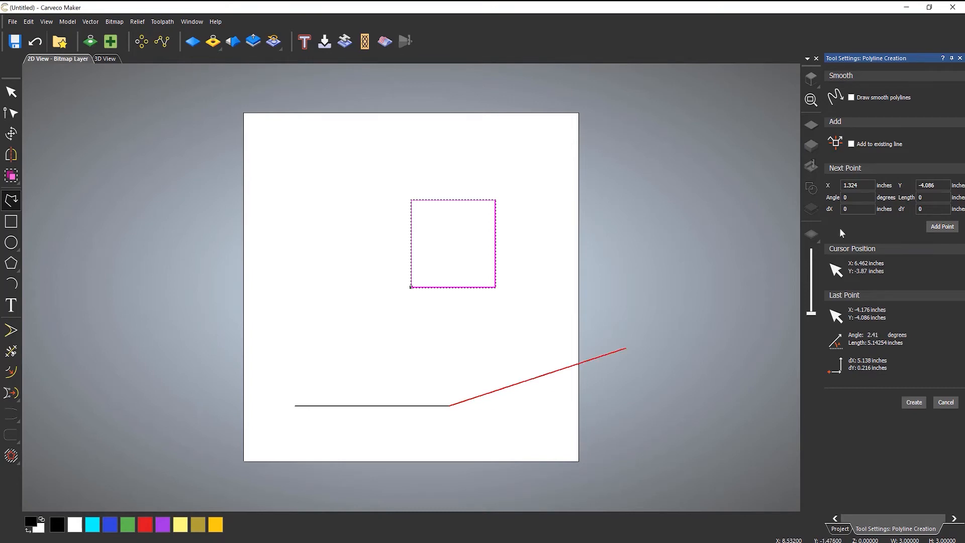
Add a vertical segment to the lower polyline with a dY offset of 1 inch.
click(930, 209)
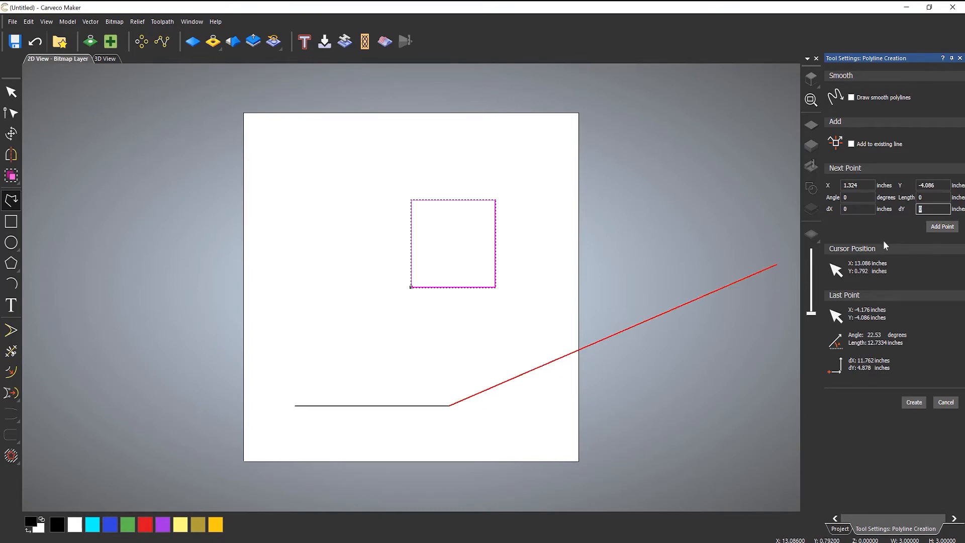
text(1)
click(937, 227)
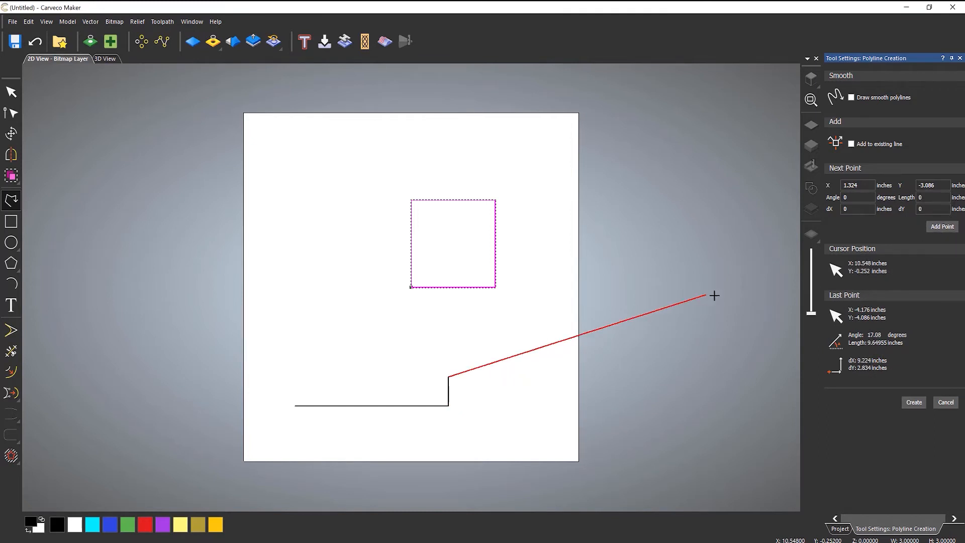
Add a segment at an angle of -45 degrees and 2 inches long, finish the open polyline and deselect it.
click(855, 198)
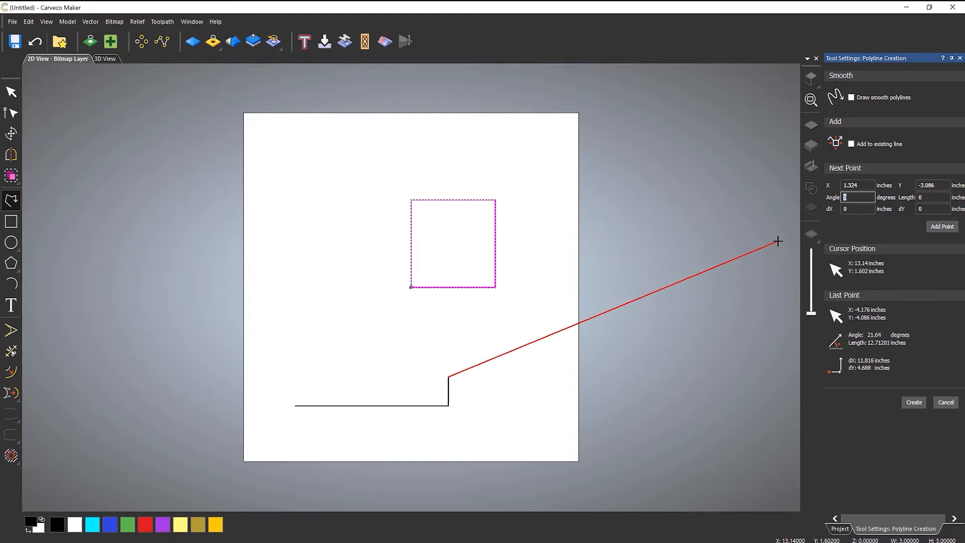
text(-45)
key(Tab)
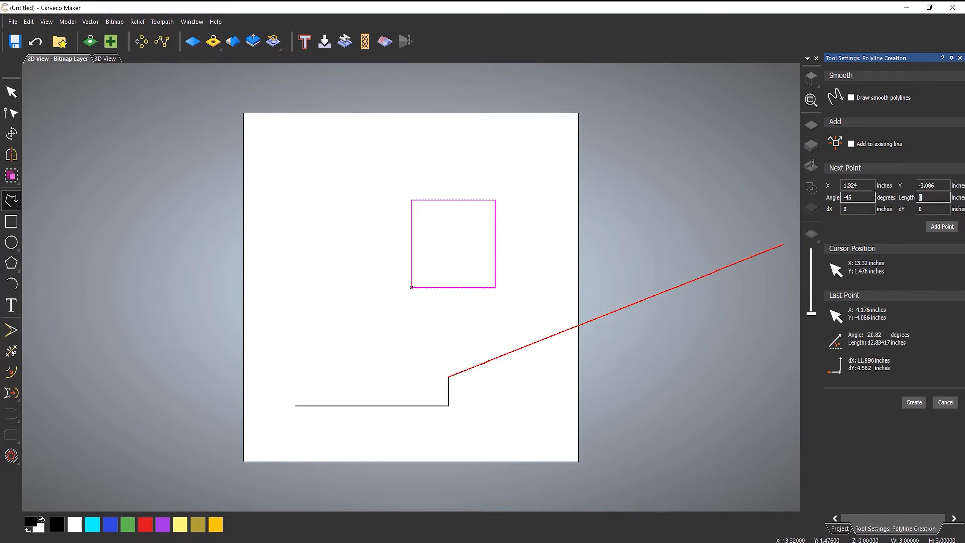
text(2)
click(943, 227)
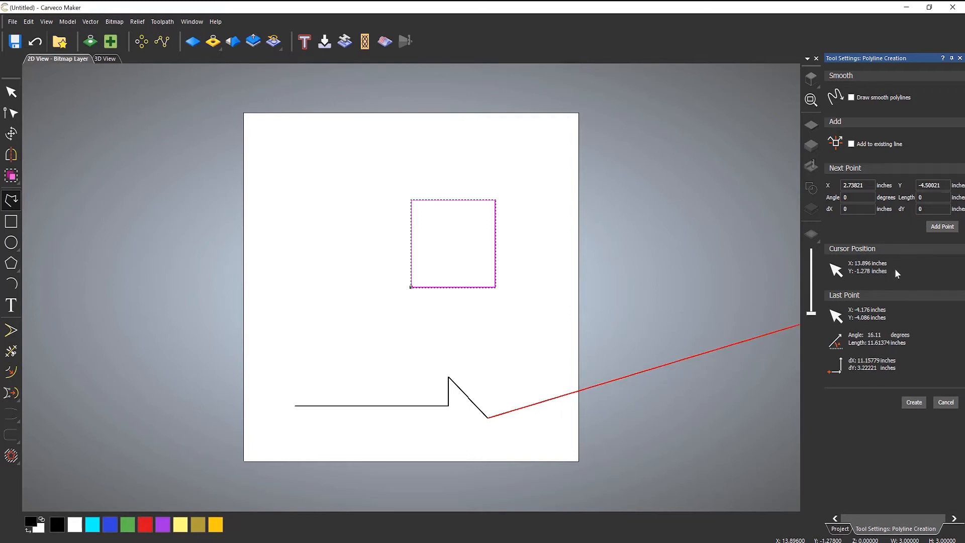
right_click(528, 303)
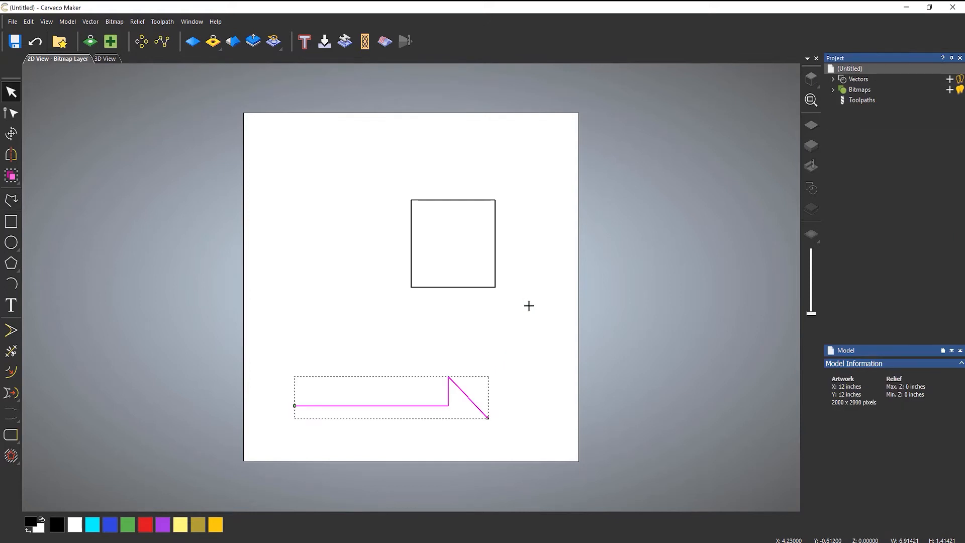
click(527, 325)
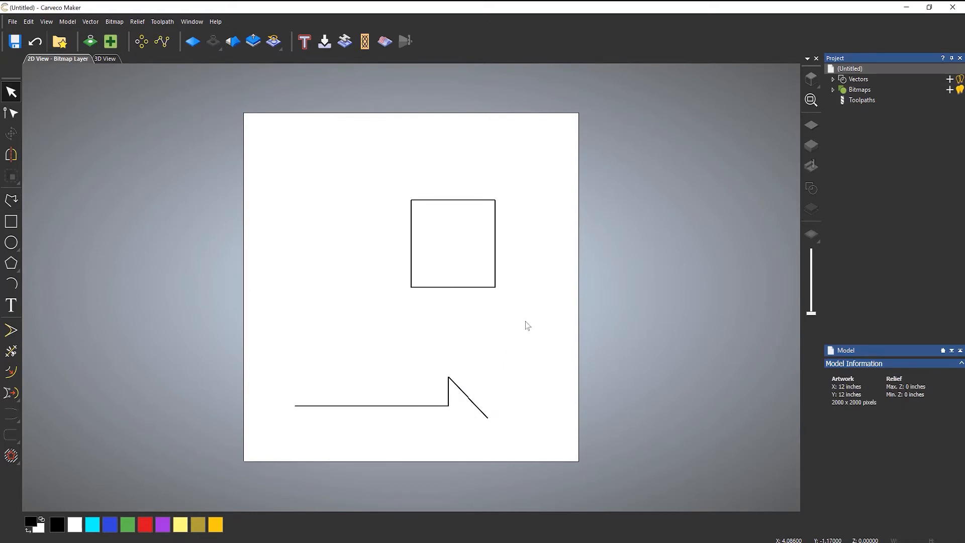
Draw an open zigzag polyline of seven points, about 3.5 by 4.1 inches, in the artwork's upper-left area, then finish and deselect it.
click(11, 200)
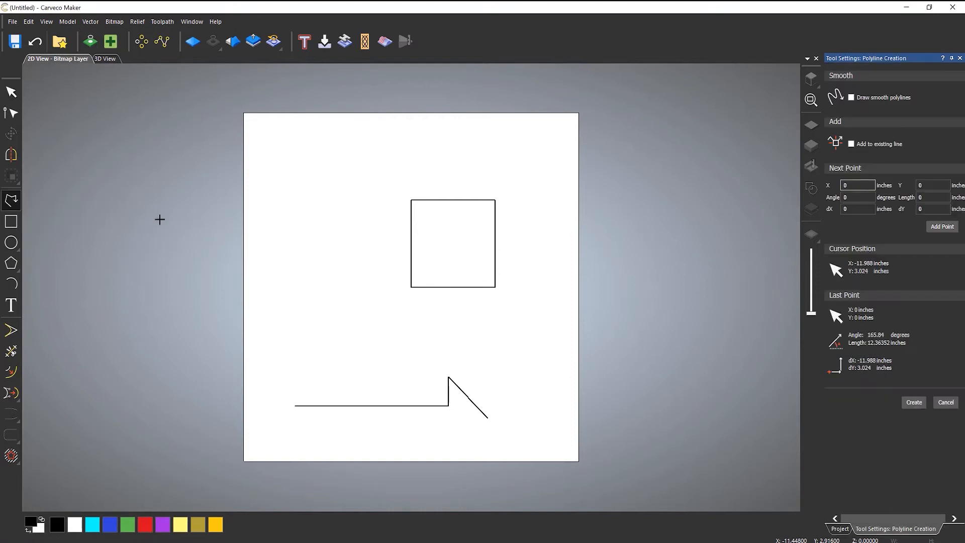
click(266, 247)
click(274, 134)
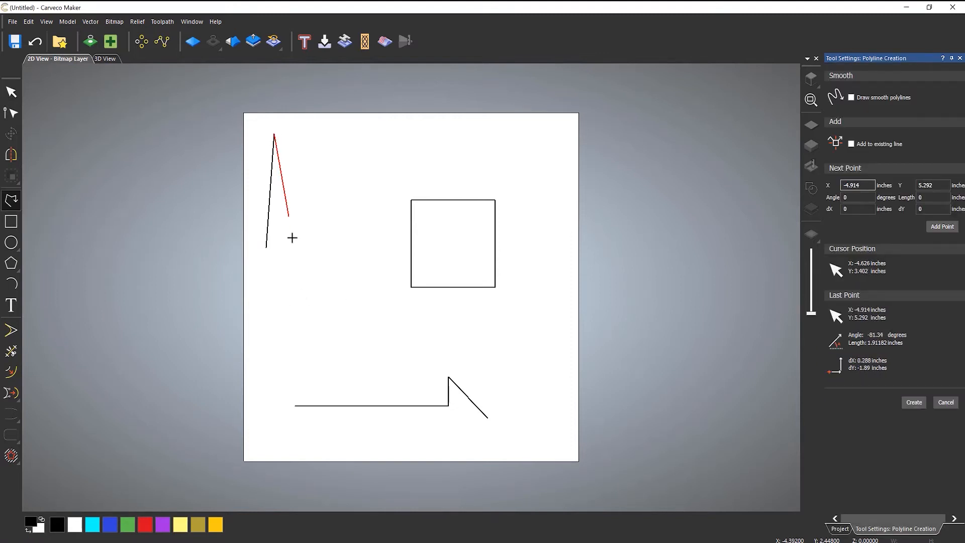
click(295, 251)
click(311, 136)
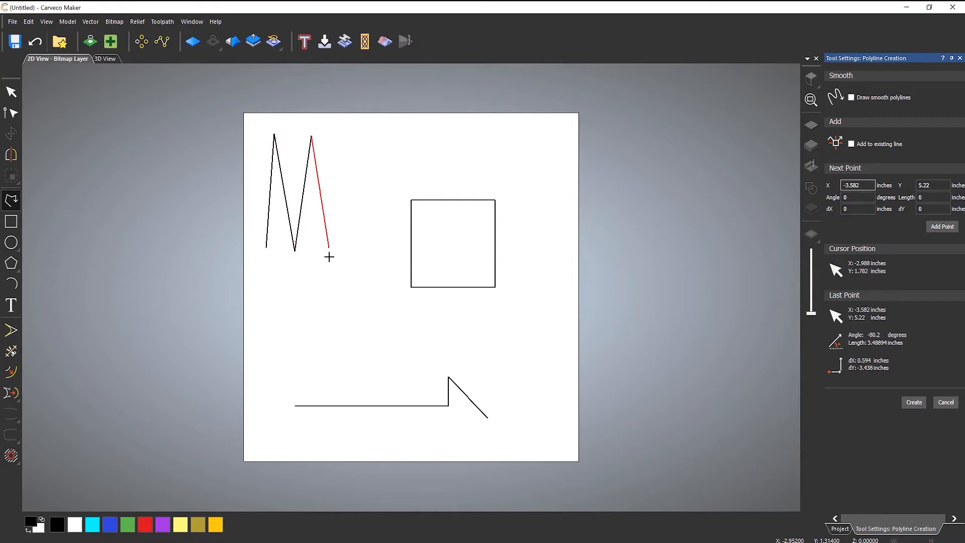
click(330, 248)
click(354, 134)
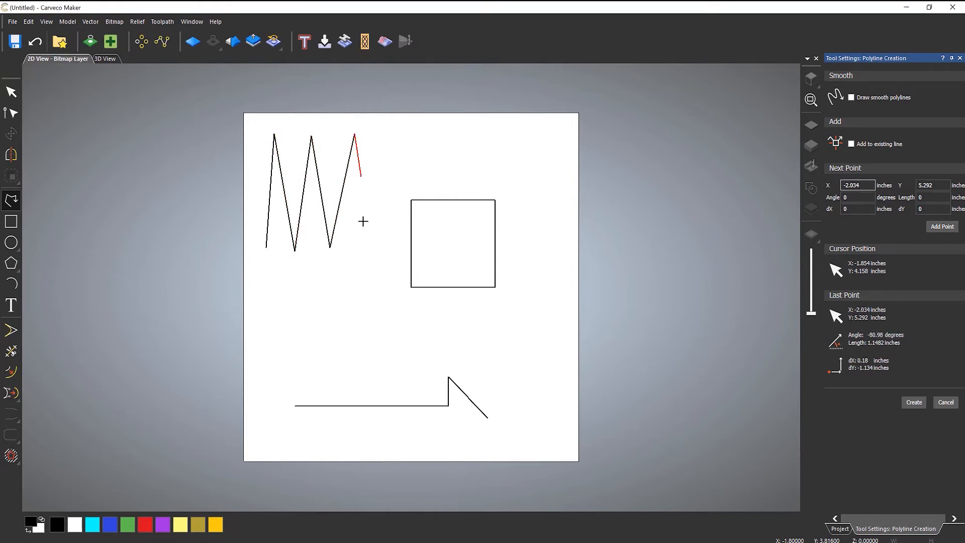
click(365, 247)
right_click(390, 144)
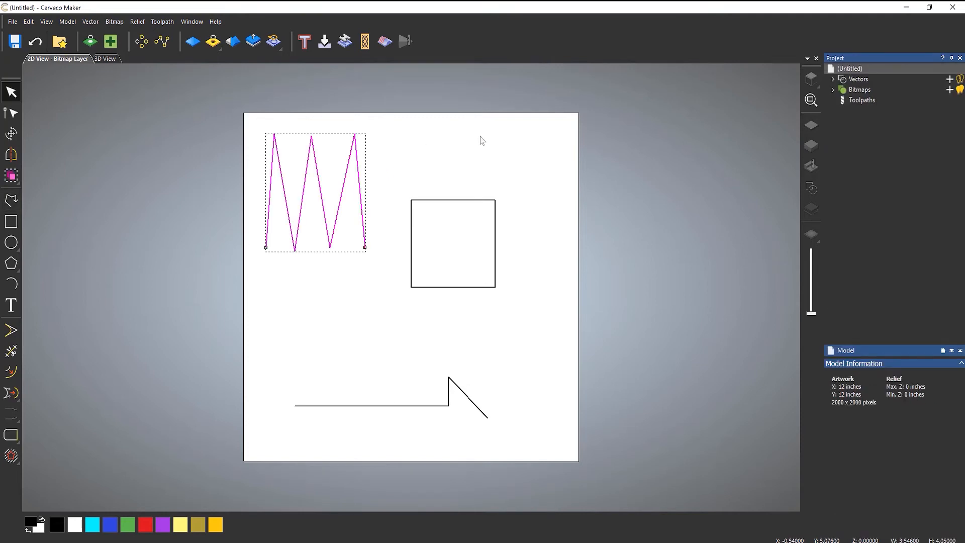
click(585, 161)
With smooth polylines enabled, draw an open wavy curve about 4 by 3.9 inches below the zigzag from about X -5.44, Y -3.42, and deselect it.
click(7, 202)
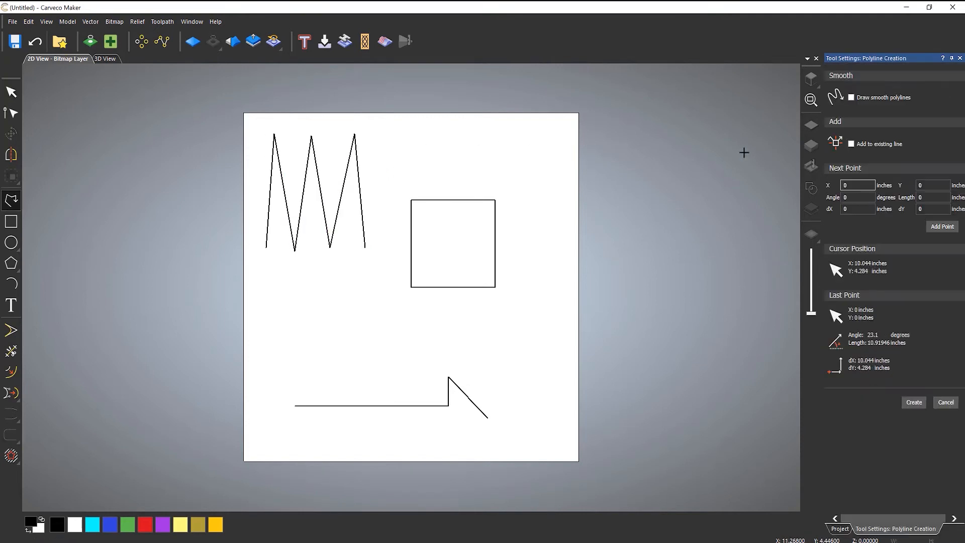
click(852, 97)
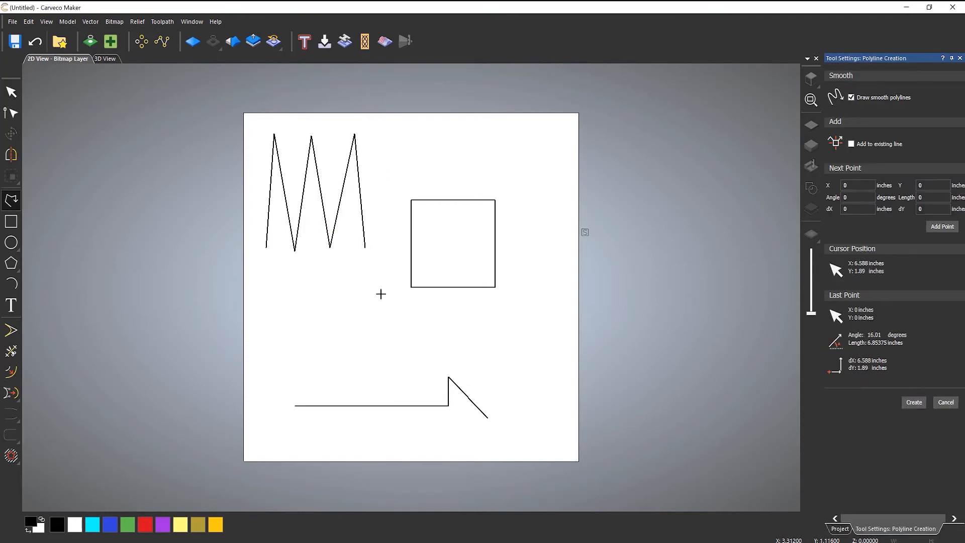
click(260, 386)
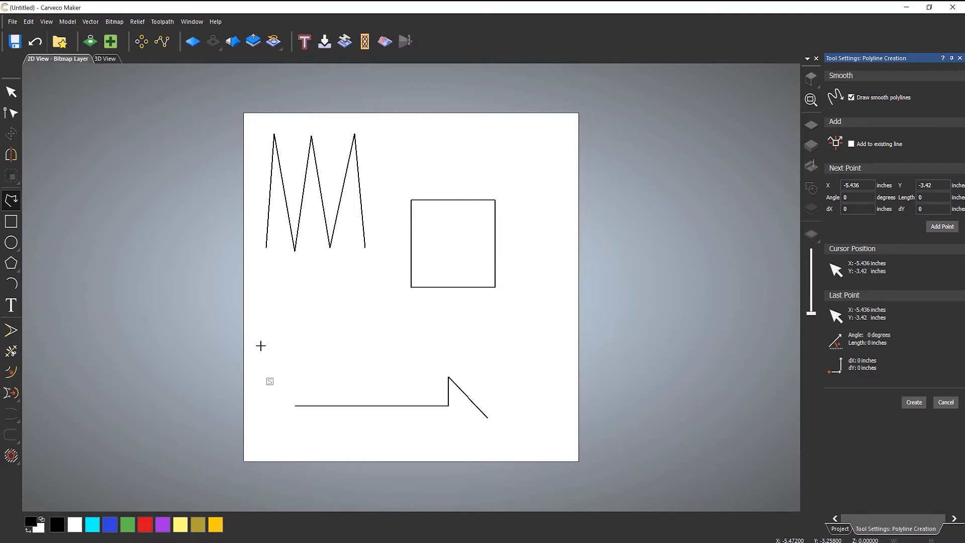
click(276, 275)
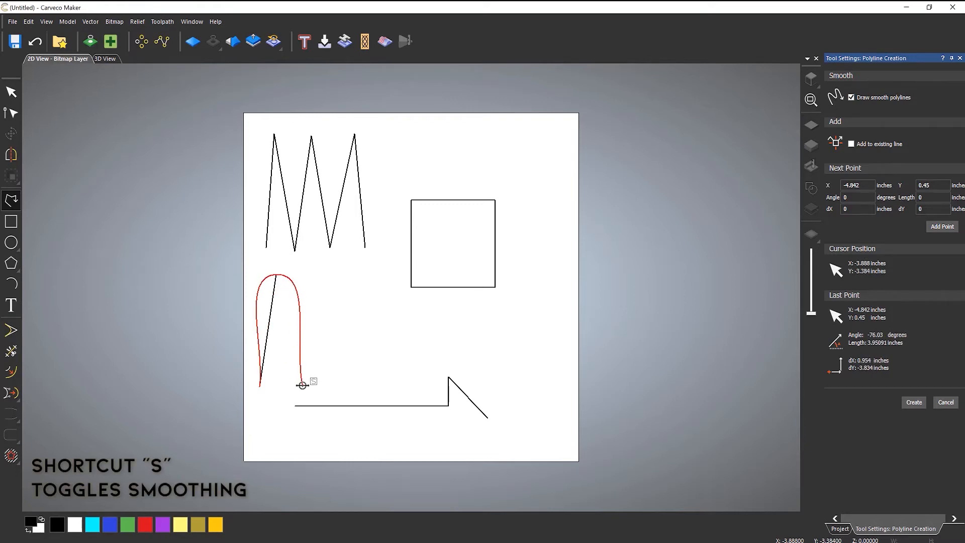
click(303, 386)
click(335, 275)
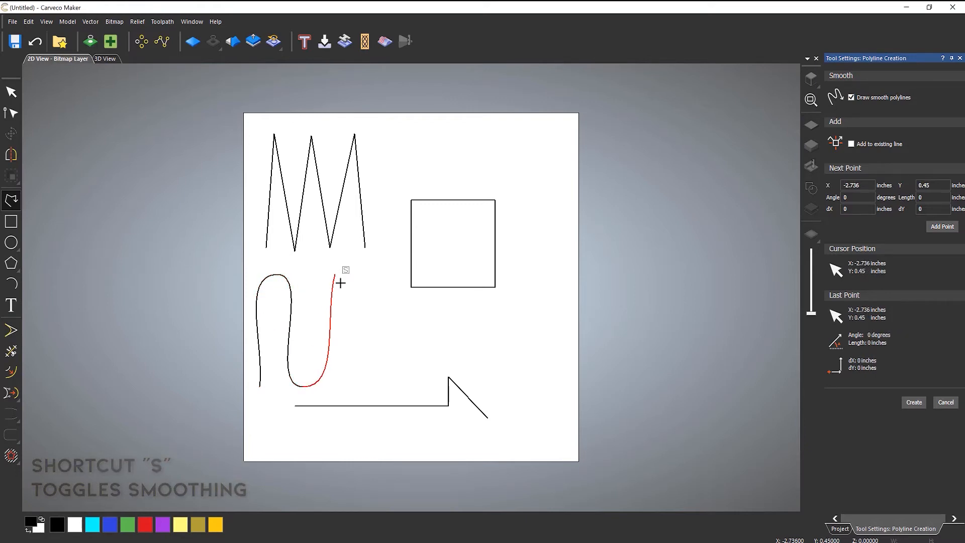
click(368, 381)
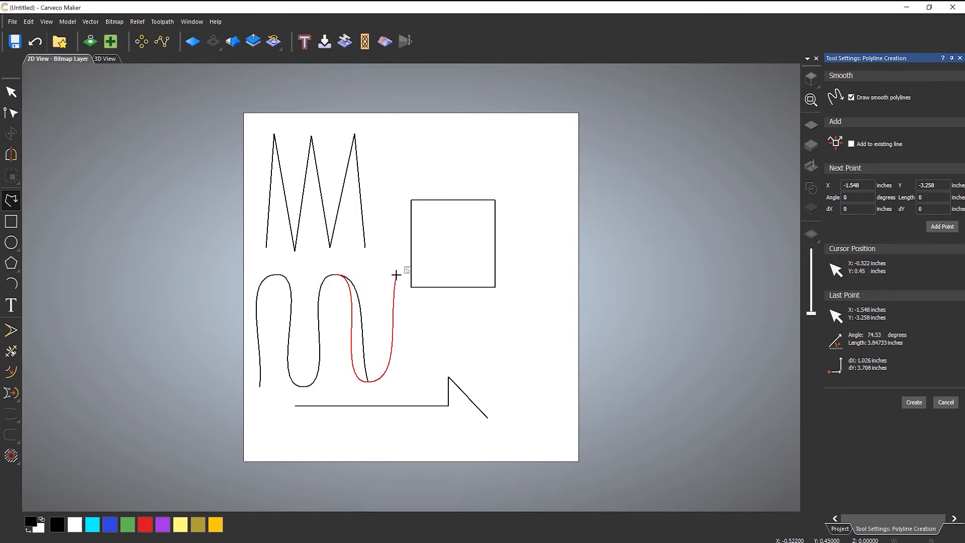
right_click(390, 306)
click(399, 318)
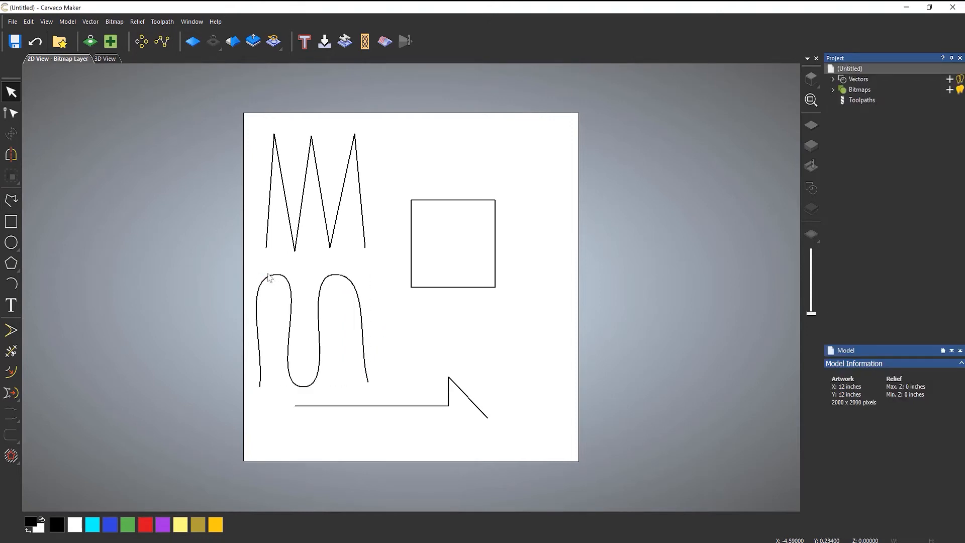
Enable adding to an existing line, extend the lower open polyline from its angled end with smooth points, and close it at its start point.
click(12, 201)
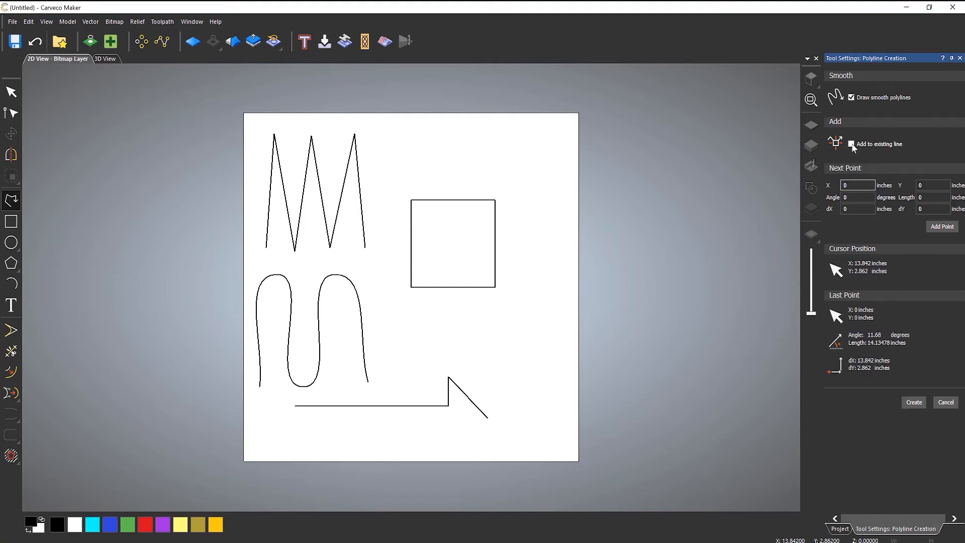
click(852, 145)
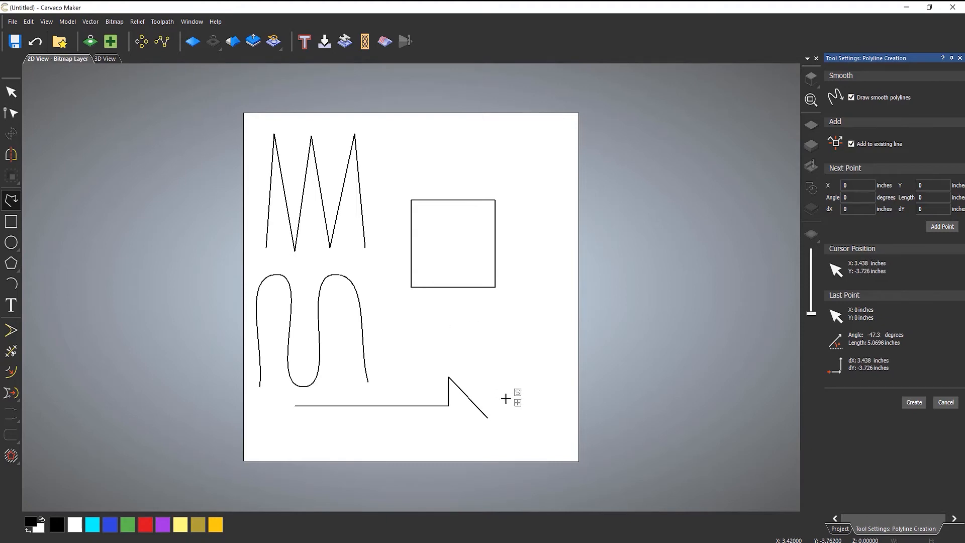
click(490, 419)
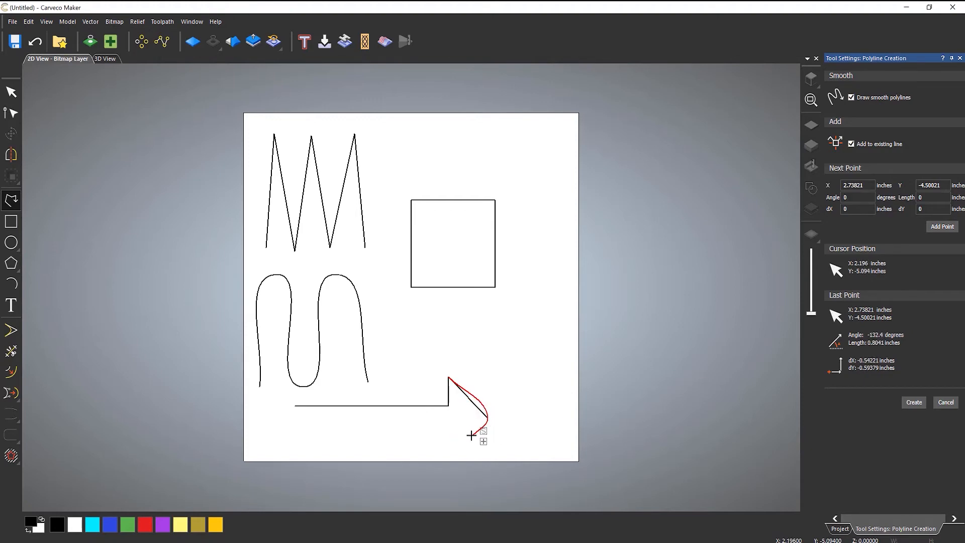
click(439, 439)
click(325, 435)
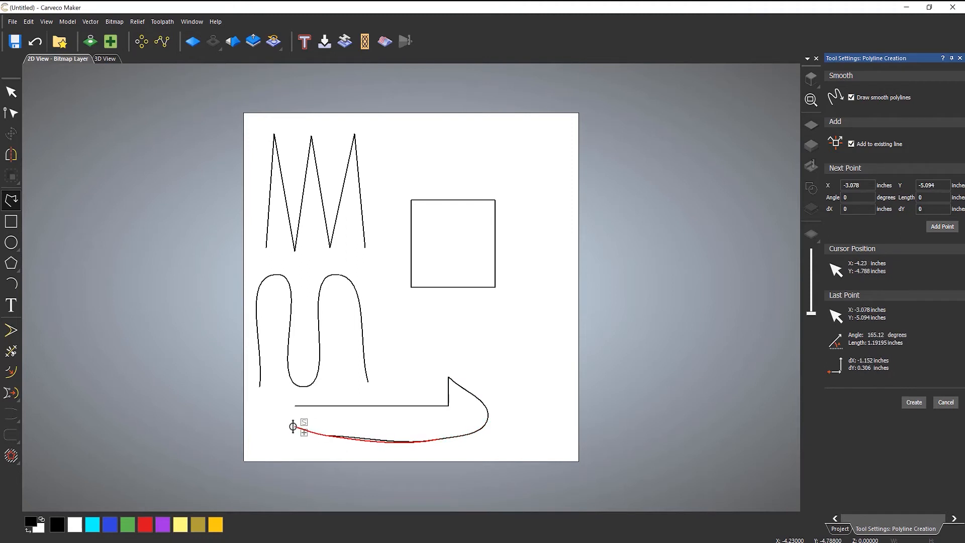
click(294, 426)
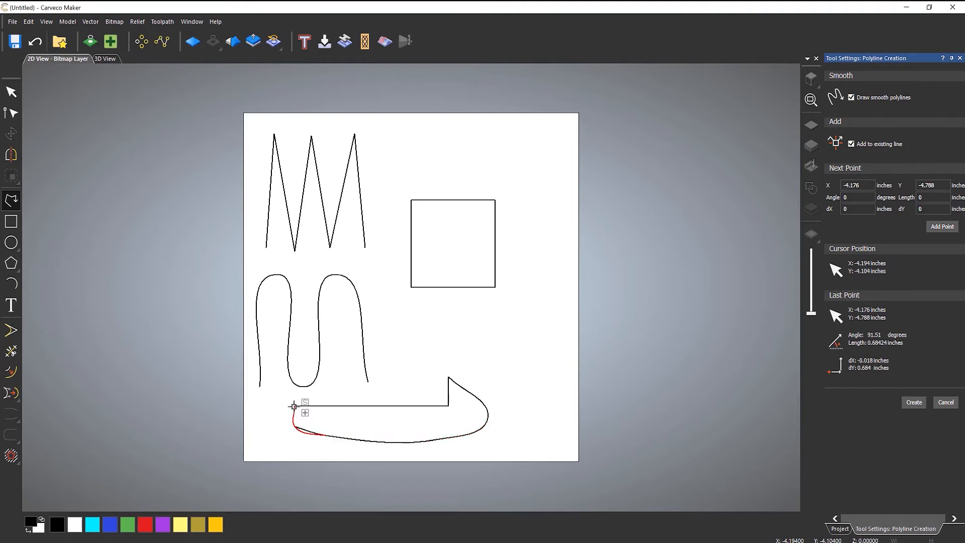
click(294, 406)
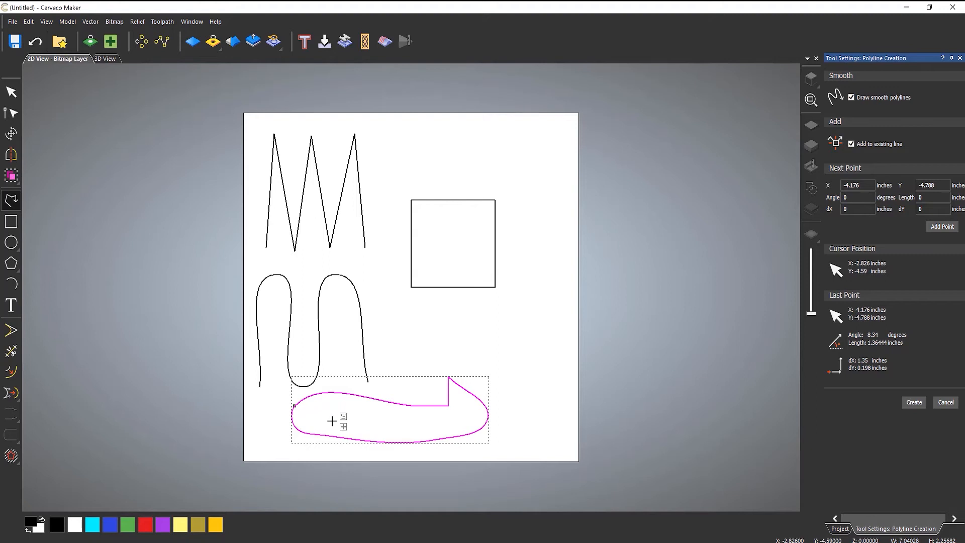
key(Escape)
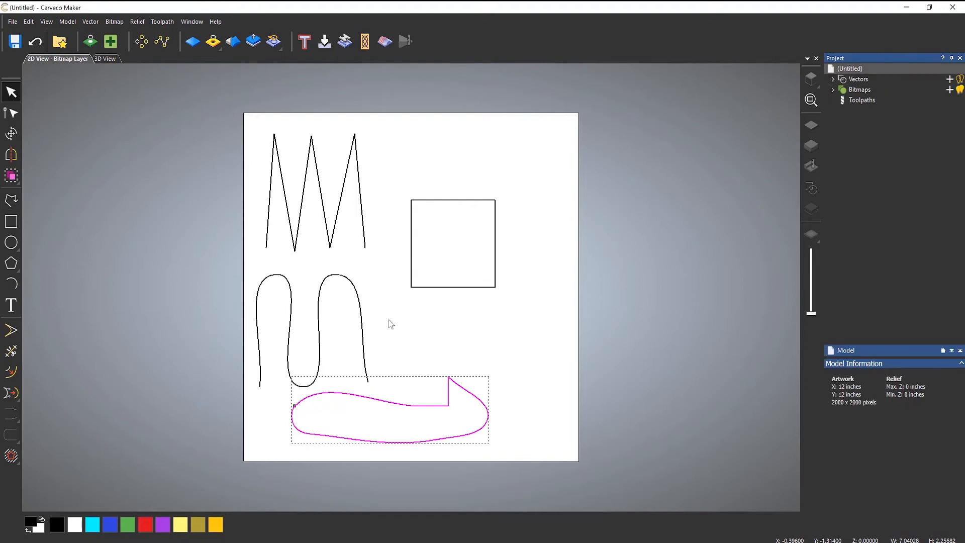
click(361, 302)
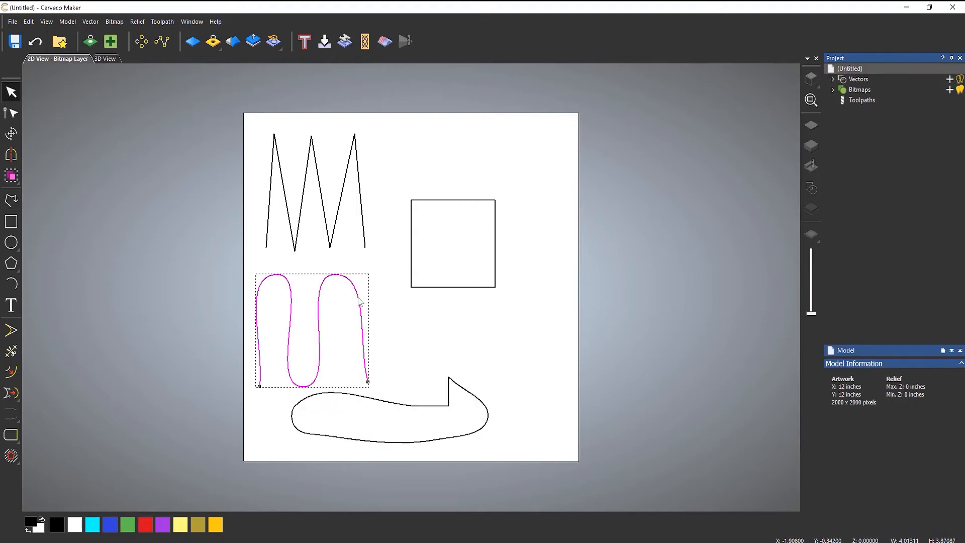
click(441, 322)
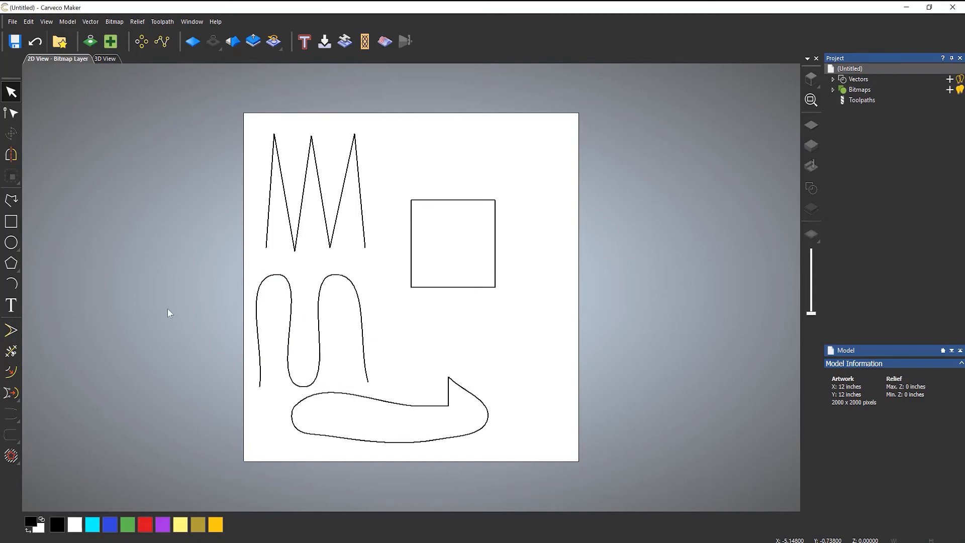
Start a smooth polyline at about X 2.99, Y -2.48 and shape a small hump and dip below the square's lower-right corner.
click(14, 198)
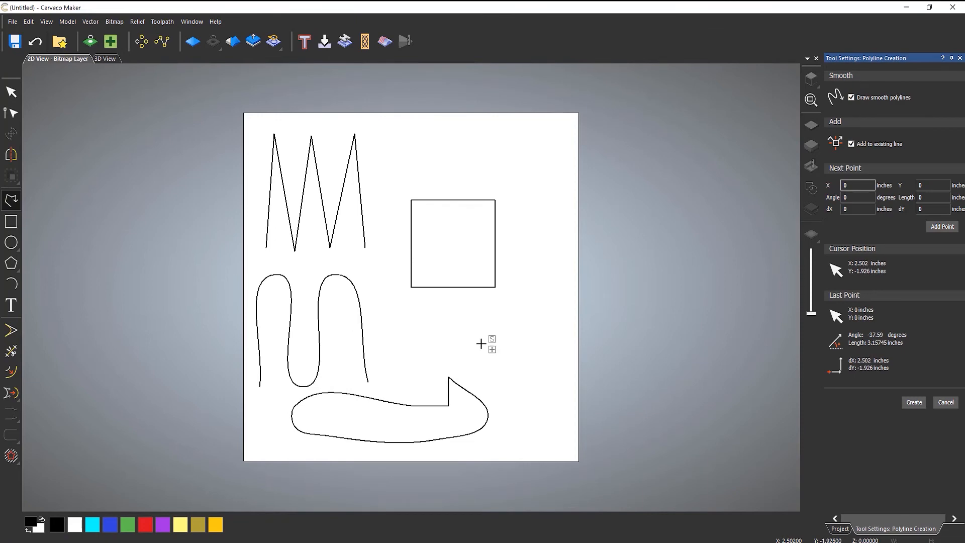
click(496, 359)
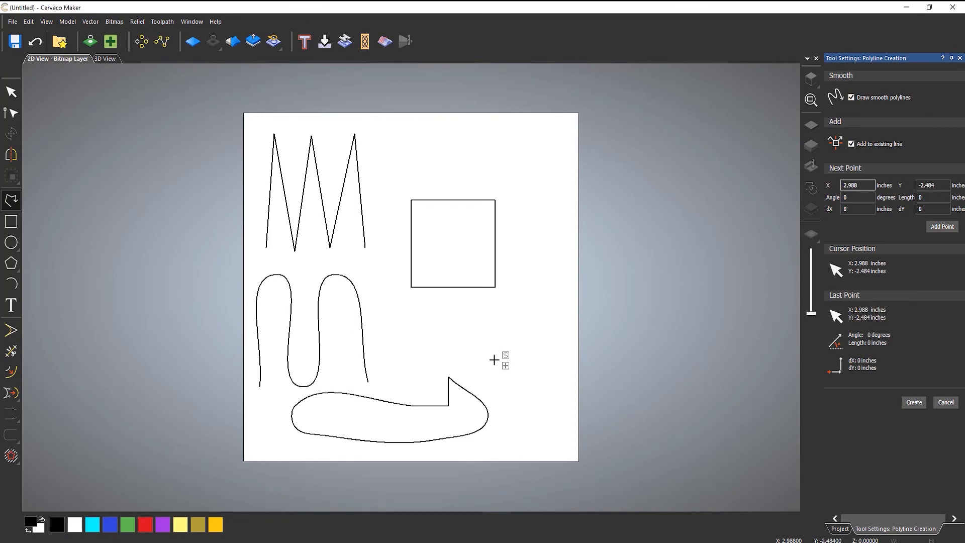
click(508, 309)
click(531, 346)
Continue the smooth polyline with five points up past the square's right side and over its top to about X -0.65, Y 5.51.
click(541, 240)
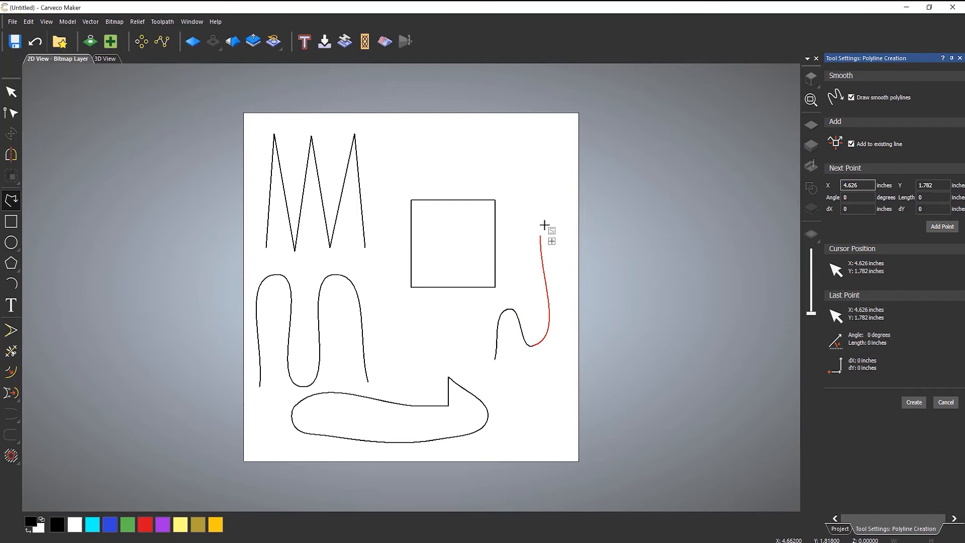
click(559, 175)
click(490, 144)
click(414, 159)
click(393, 129)
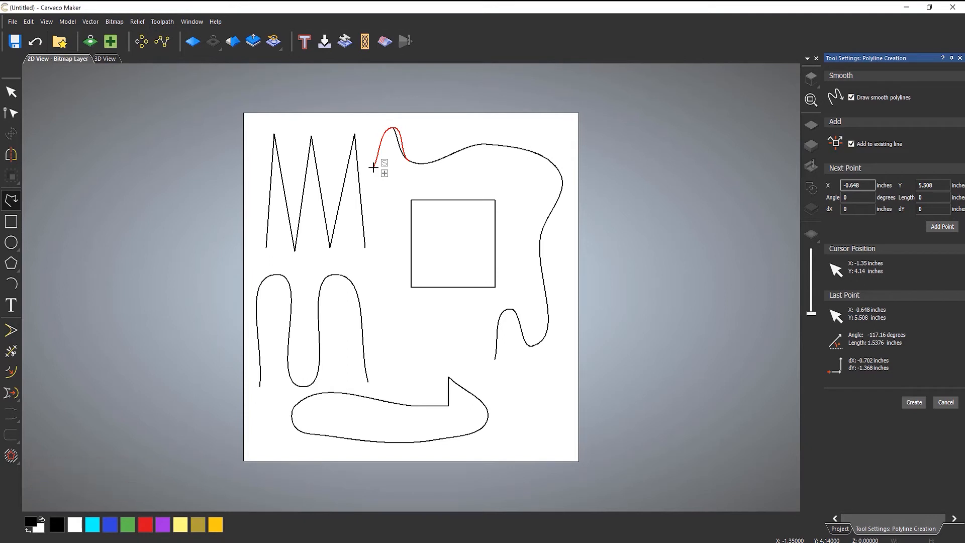
Remove the smooth polyline's most recent points one at a time, back to the dip below the square's lower-right corner.
key(minus)
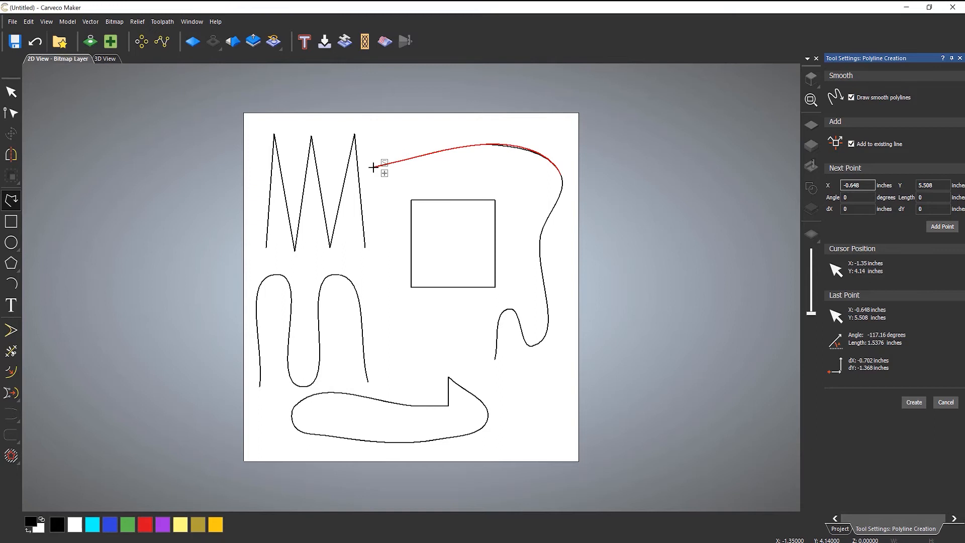
key(minus)
key(minus)
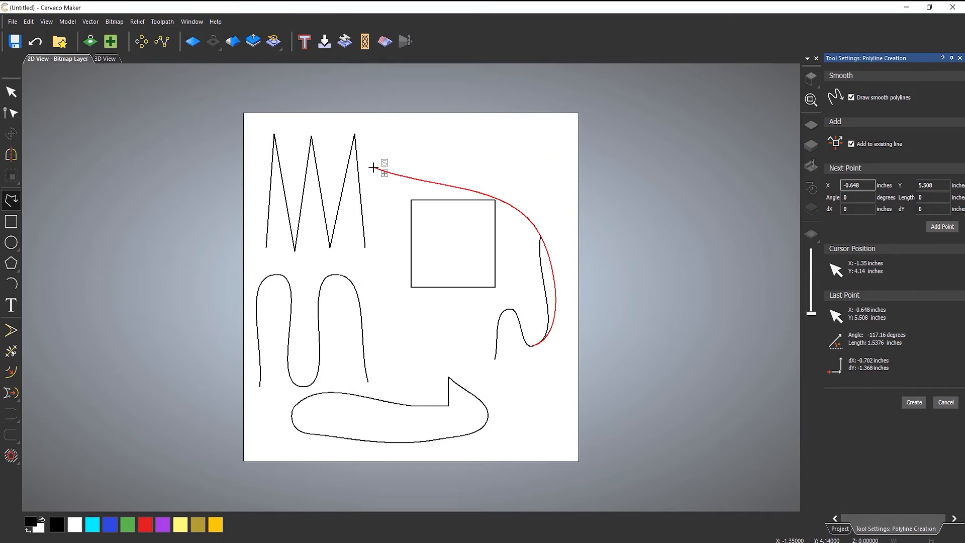
key(minus)
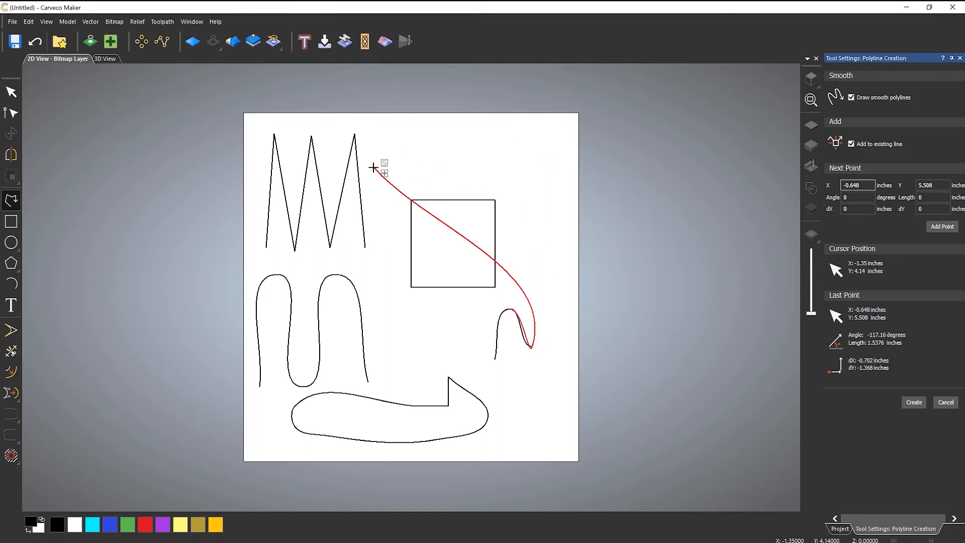
Redraw the smooth polyline around the square's right and top sides to about X 0.04, Y 5.36, and finish it while keeping the Polyline tool active.
click(533, 276)
click(553, 217)
click(510, 171)
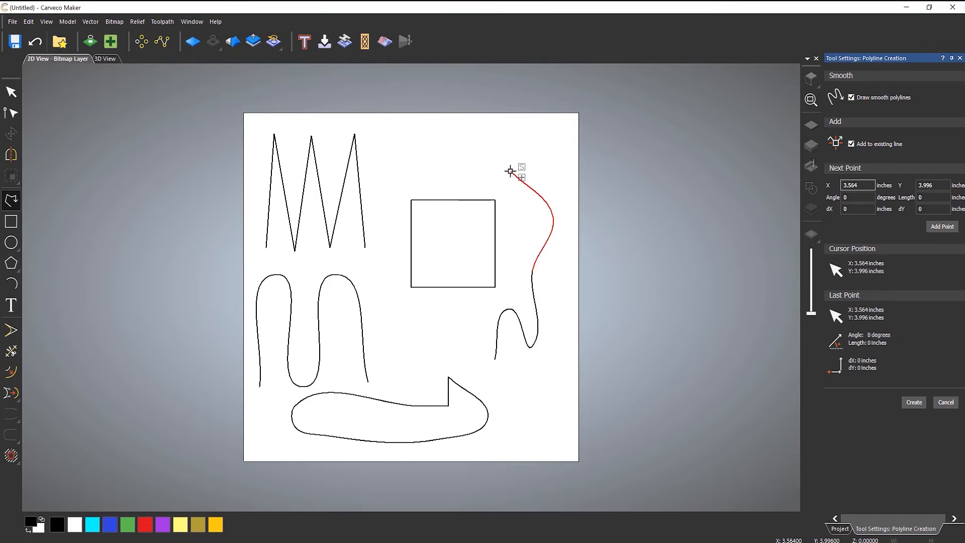
click(482, 138)
click(440, 165)
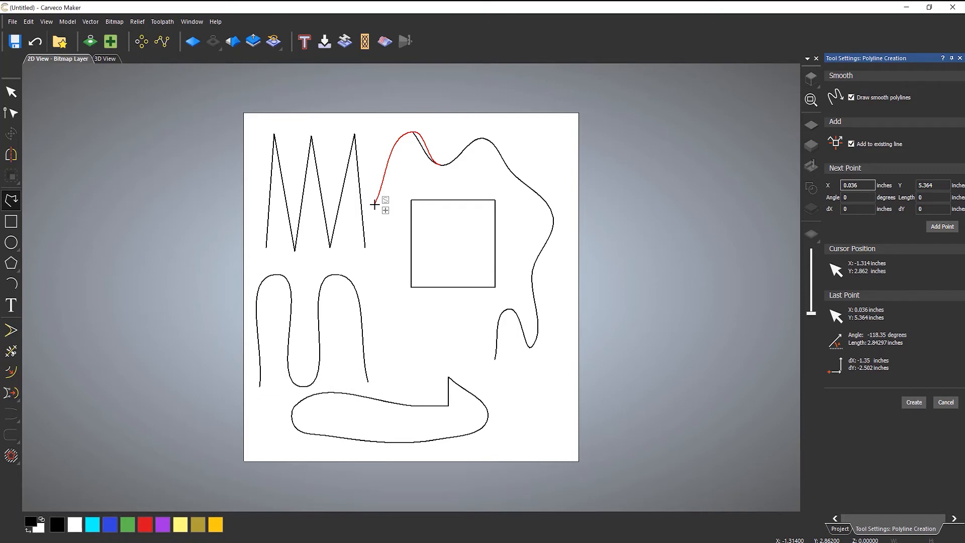
key(space)
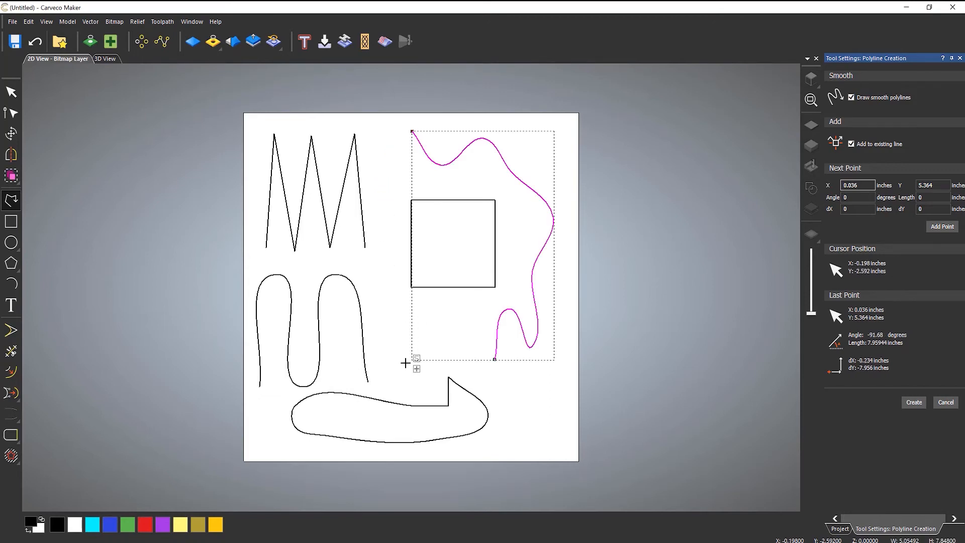
Draw a separate smooth wavy polyline about 0.8 by 6.9 inches along the square's left side from about X -0.81, Y -2.16, then finish and deselect it.
click(388, 350)
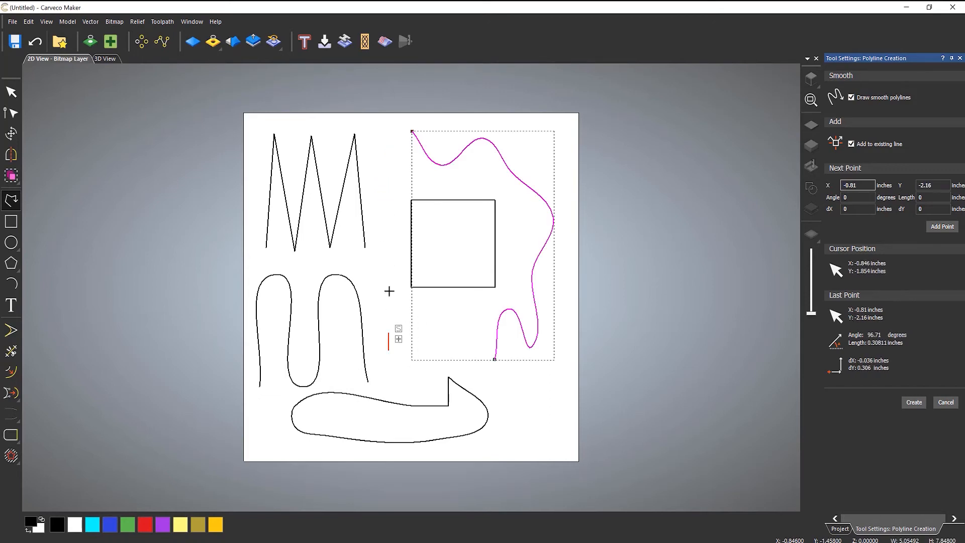
click(402, 258)
click(380, 185)
click(394, 149)
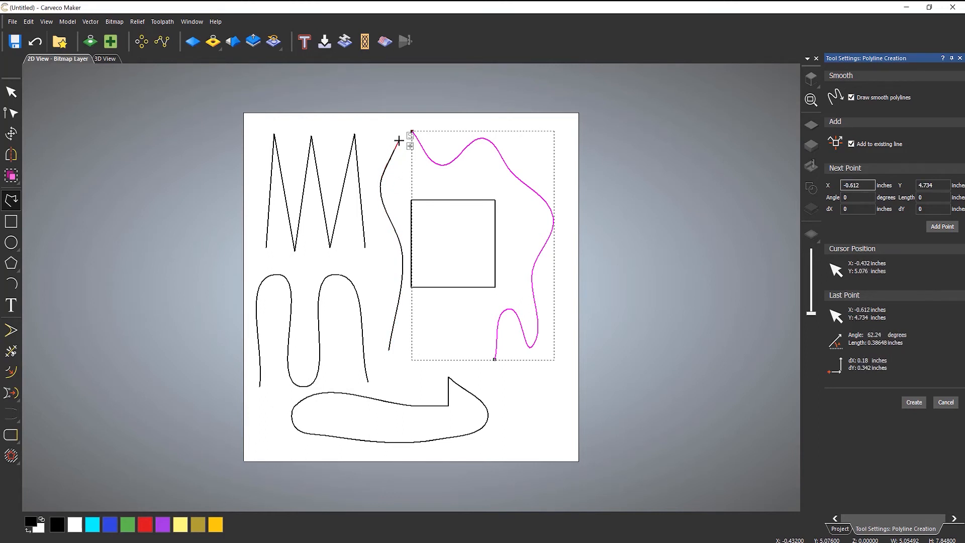
right_click(399, 136)
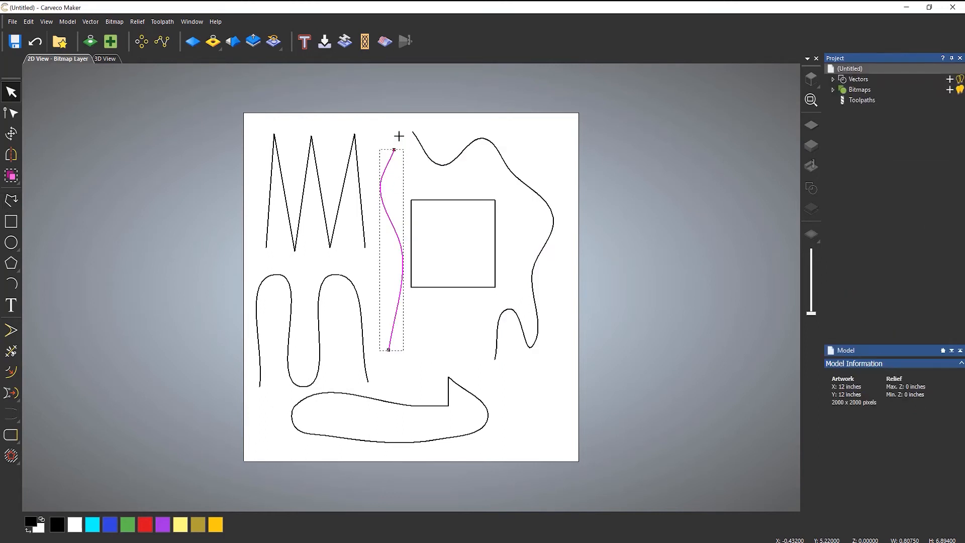
click(501, 134)
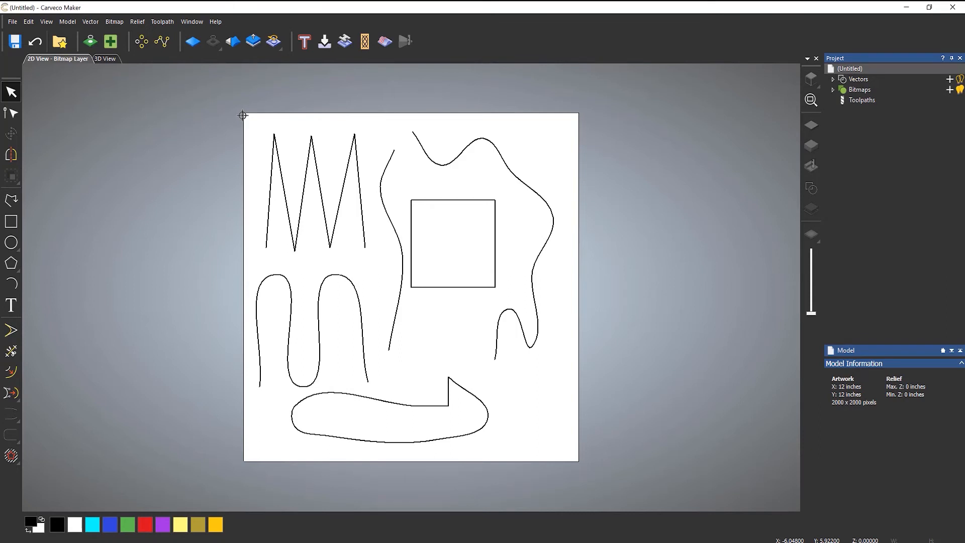
Select the square and every polyline around it and delete them all to empty the artwork area.
drag(243, 115, 646, 495)
click(444, 290)
click(444, 288)
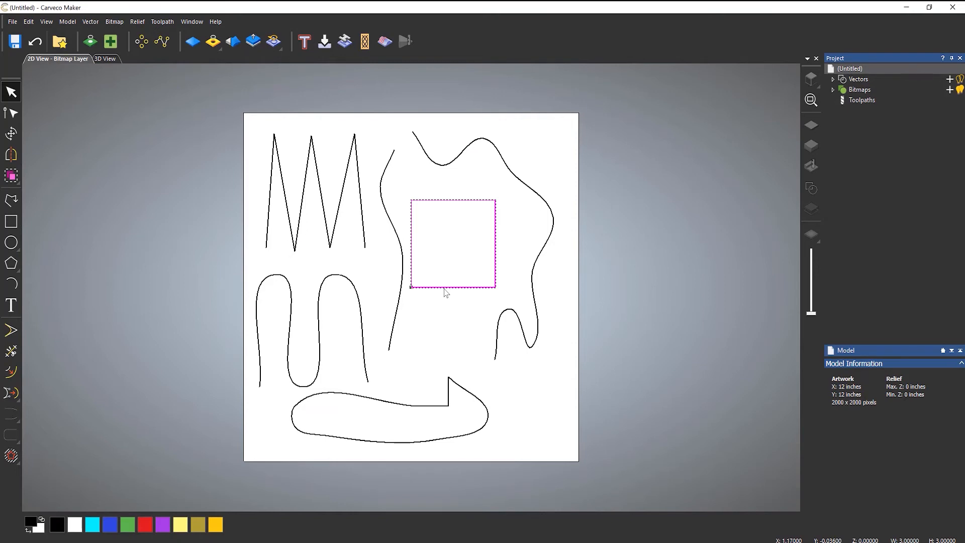
shift+click(402, 289)
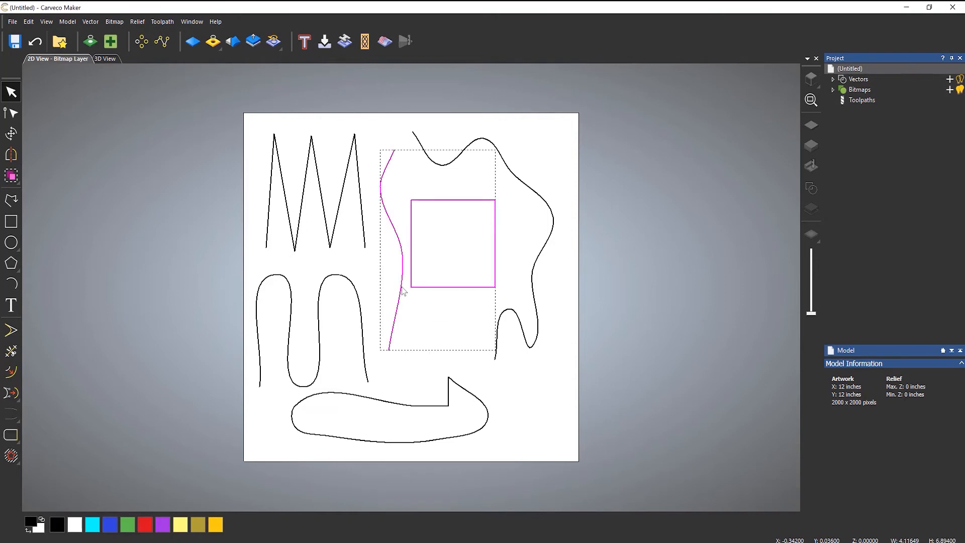
shift+click(354, 288)
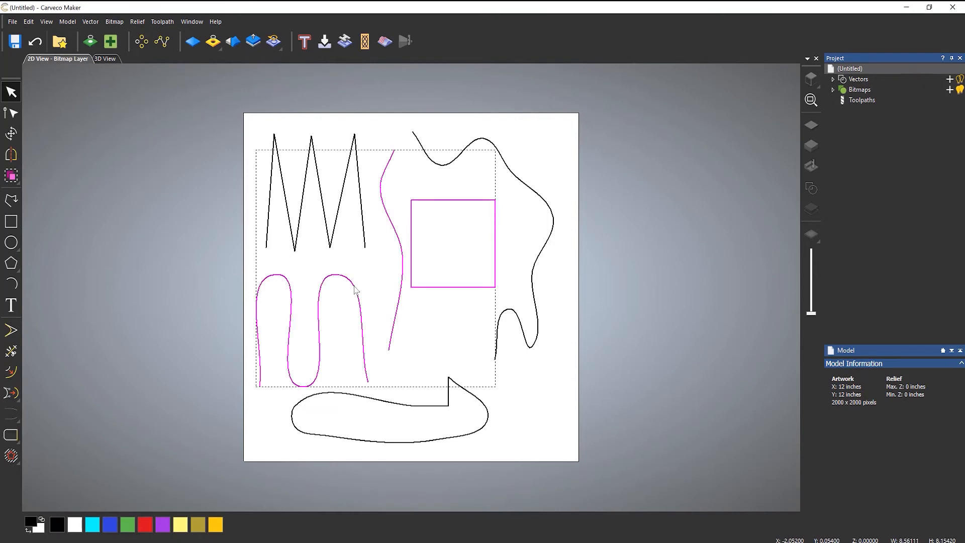
shift+click(362, 229)
shift+click(425, 158)
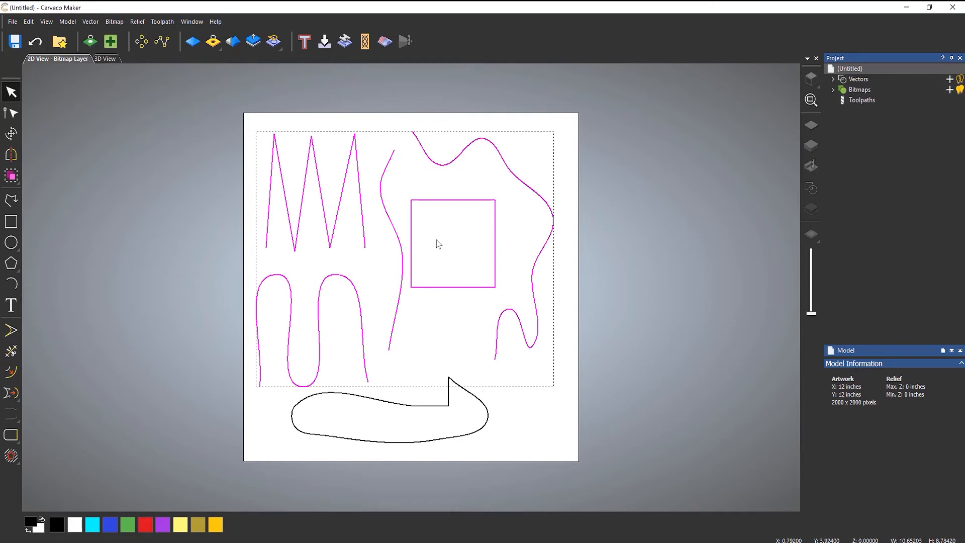
shift+click(416, 405)
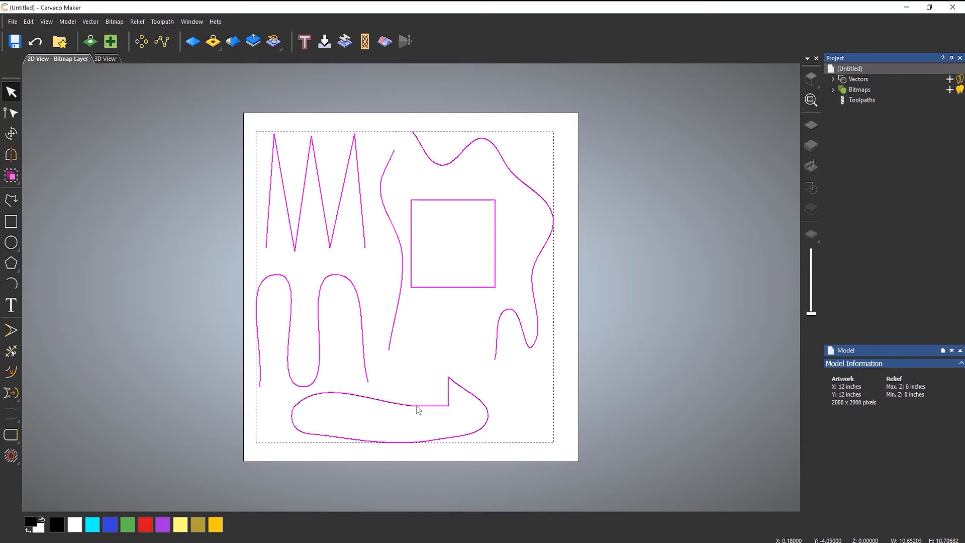
key(Delete)
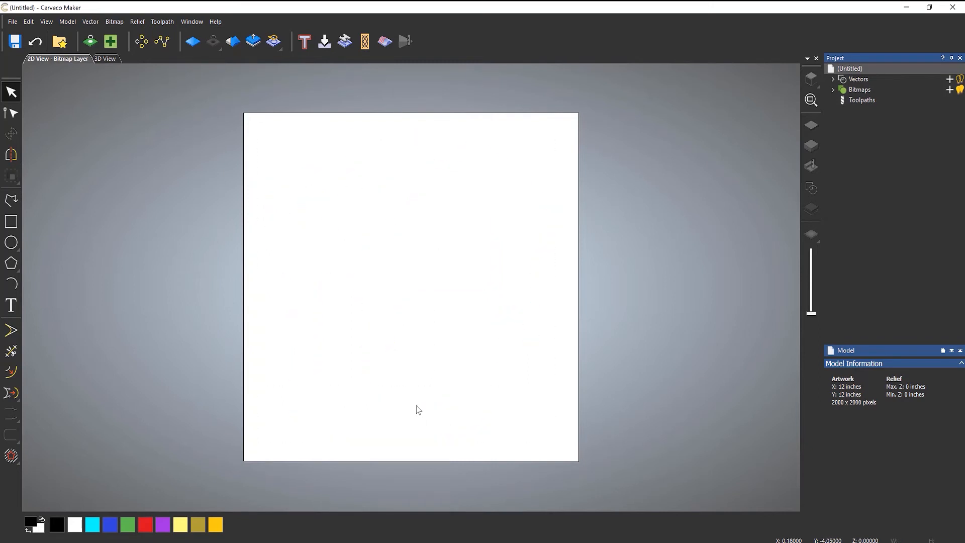
Draw a rectangle about 9.65 by 8.78 inches, and resize it freehand to about 6.66 by 6.53 inches.
click(11, 222)
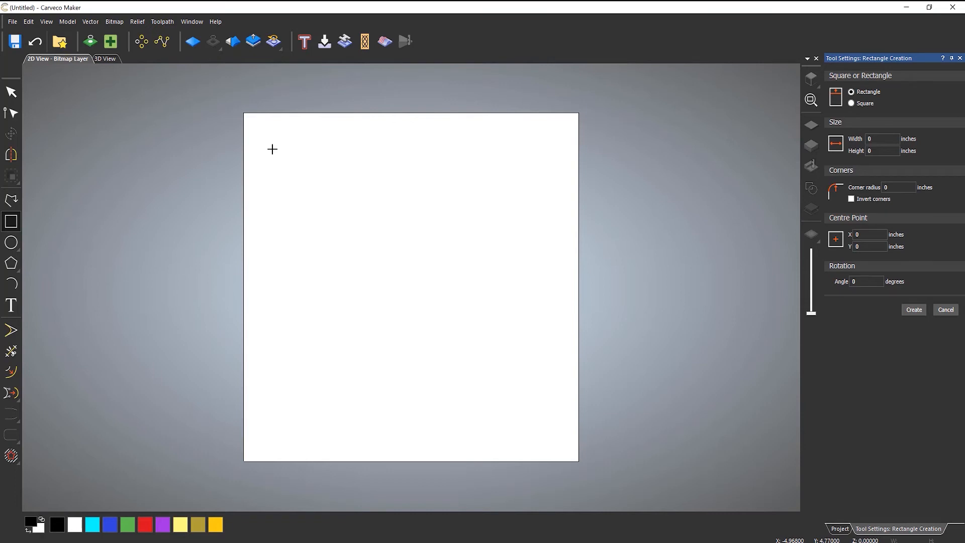
drag(272, 149, 543, 383)
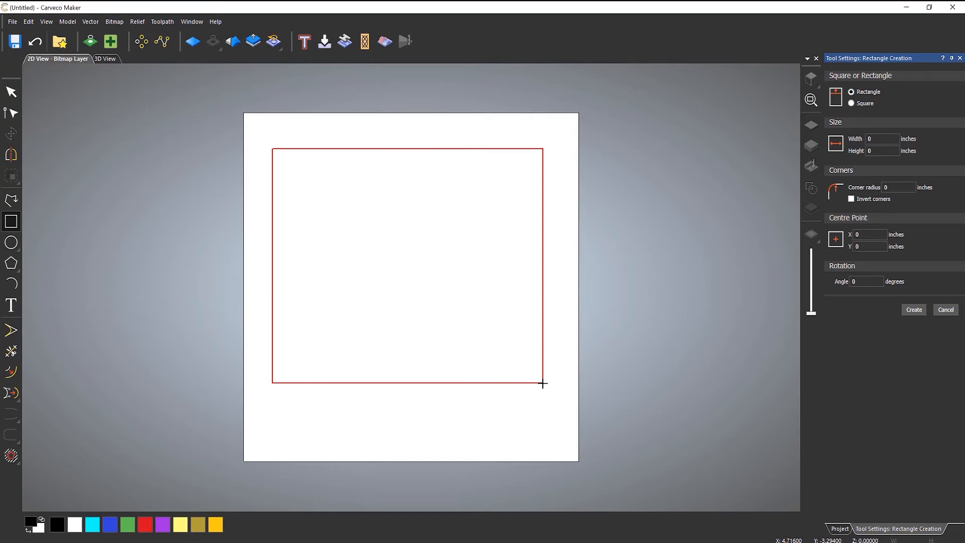
drag(543, 384, 542, 404)
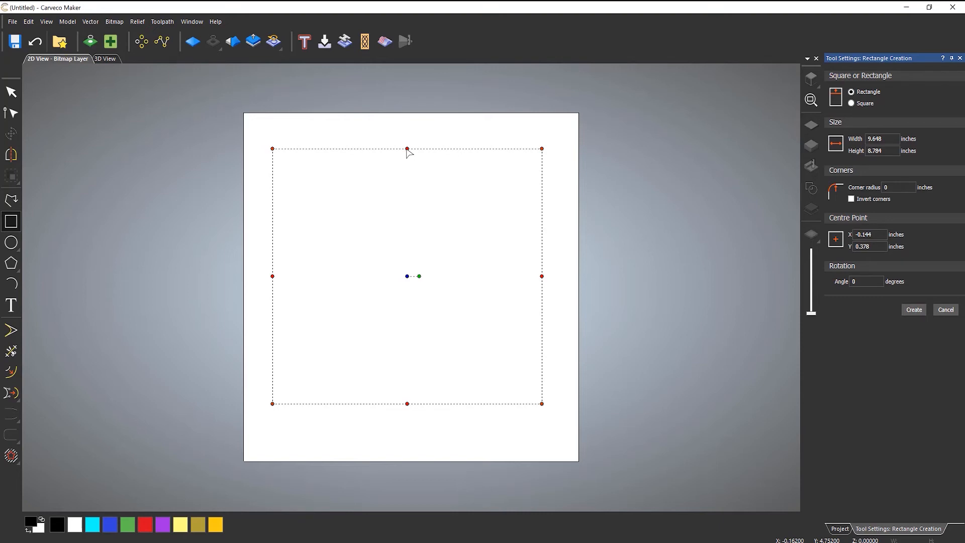
drag(408, 150, 408, 181)
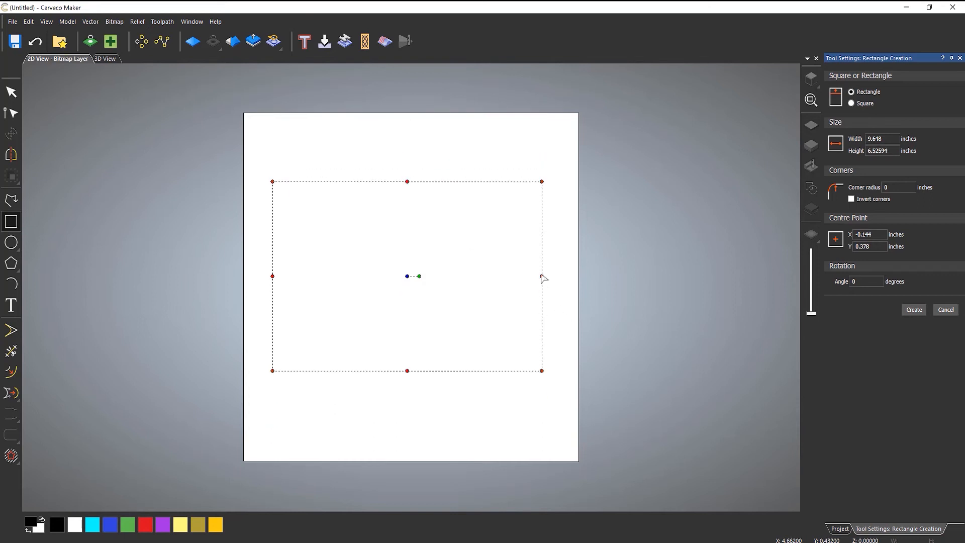
drag(543, 277, 500, 279)
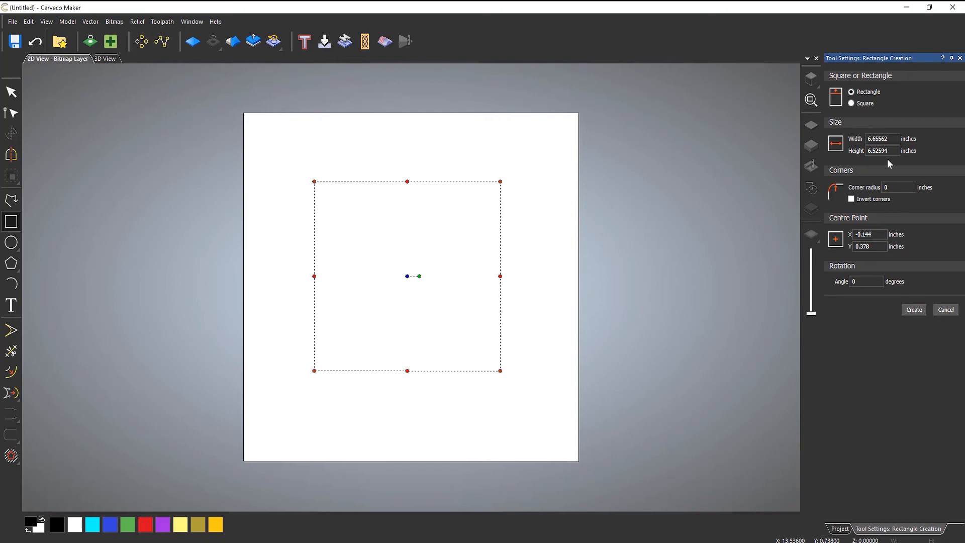
Set the rectangle's width to 9 inches and its height to 6 inches.
drag(888, 139, 853, 140)
text(9)
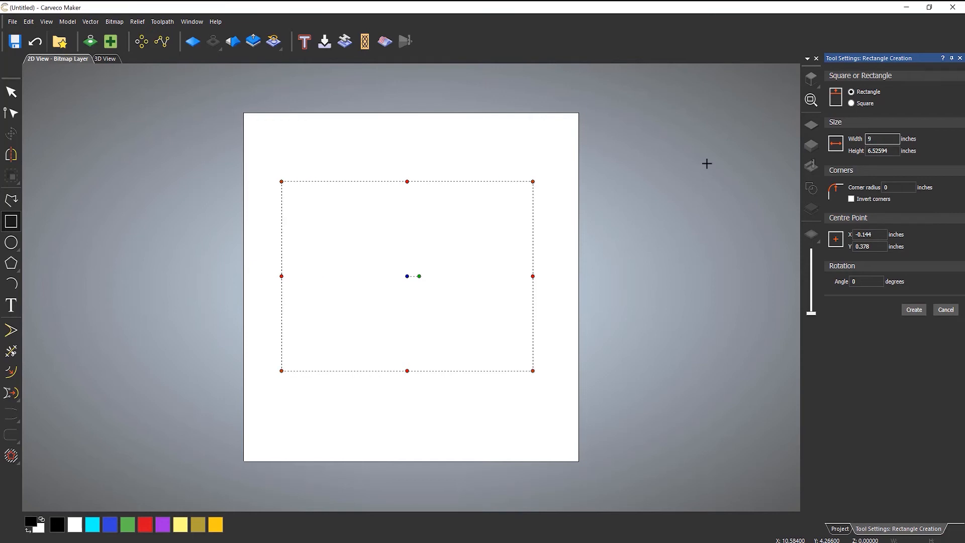
drag(890, 152, 811, 157)
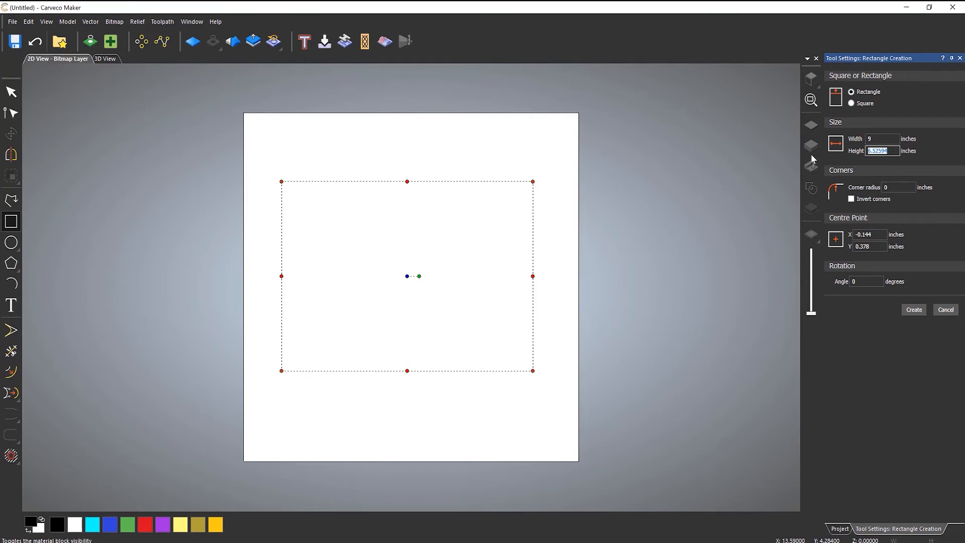
text(6)
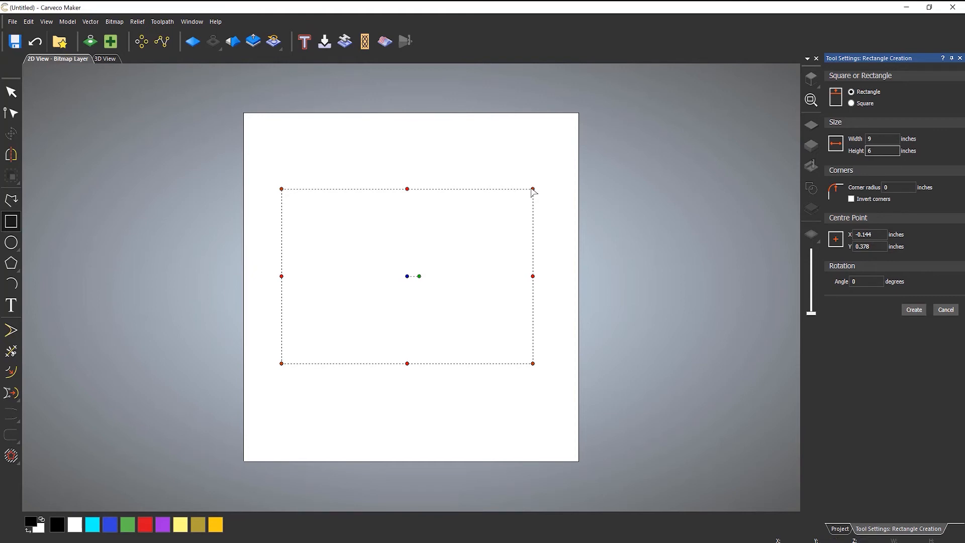
Round the rectangle's corners with an exact radius of 1 inch and invert them so they curve inwards.
drag(533, 191, 502, 221)
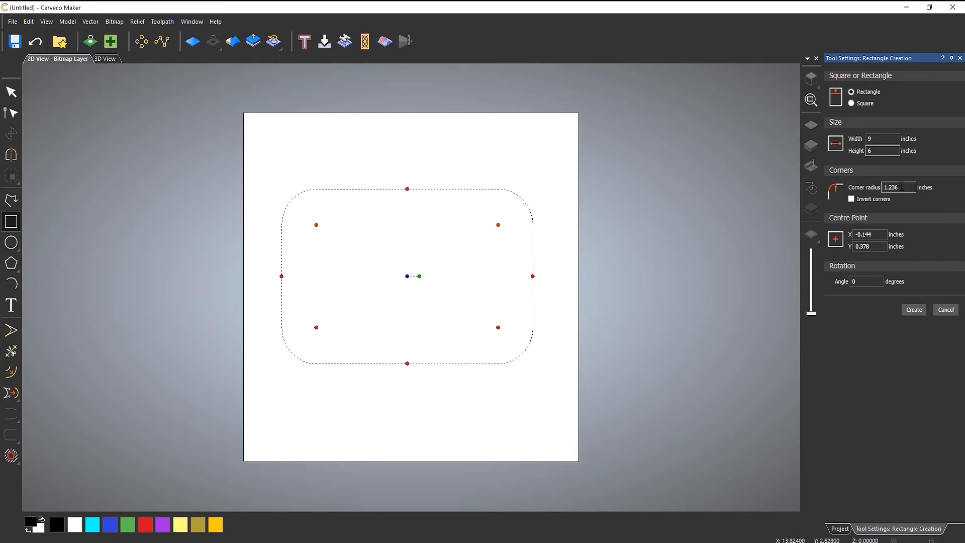
drag(905, 190, 843, 192)
text(1)
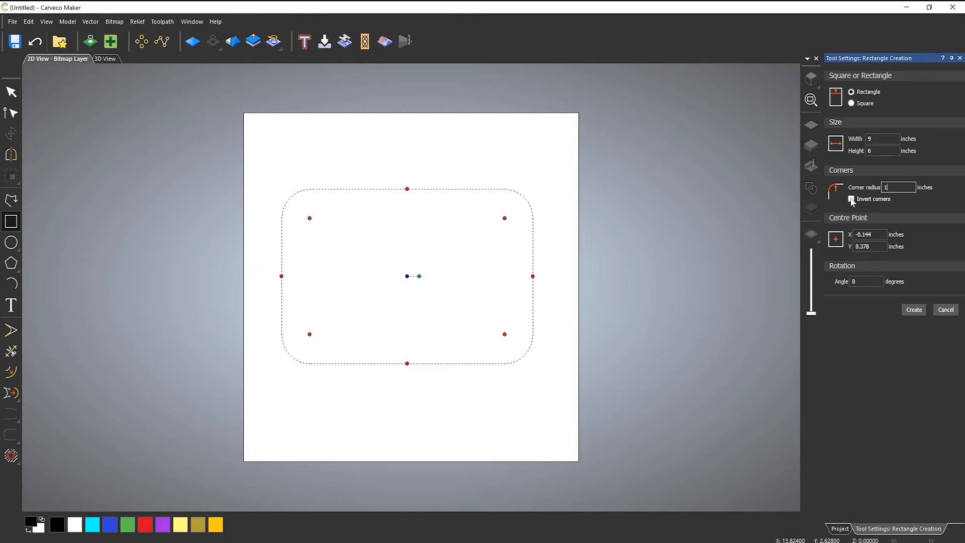
click(852, 199)
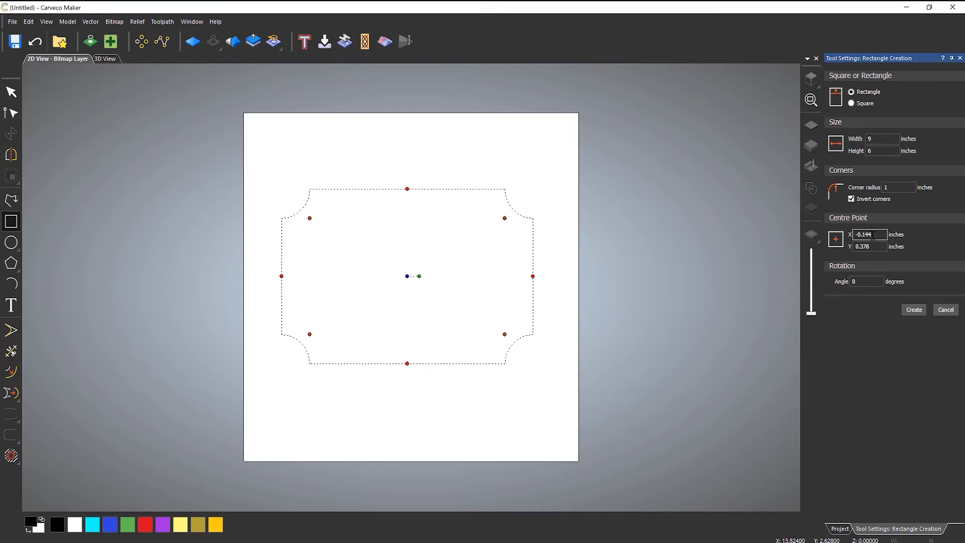
Move the rectangle's centre point to X -2, Y -2 inches.
drag(874, 236, 787, 232)
text(-2)
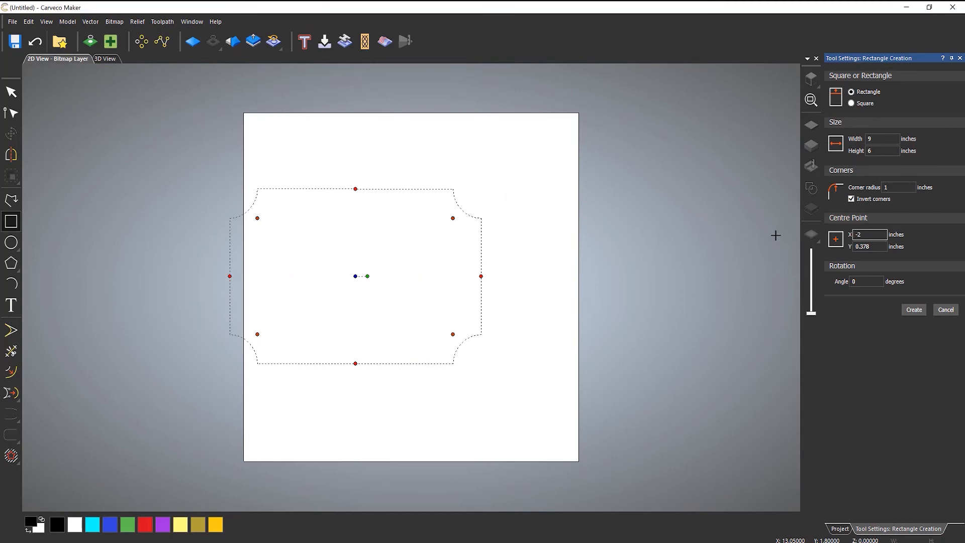
key(Tab)
text(-2)
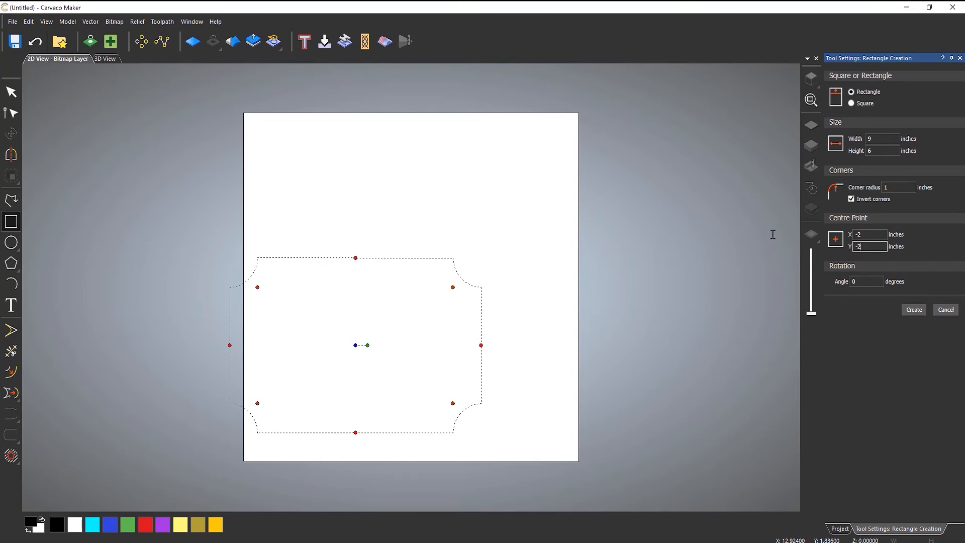
Set the rectangle's centre point to X 0, Y 0 so it sits in the middle of the artwork.
key(shift+Tab)
text(0)
drag(872, 247, 754, 248)
text(0)
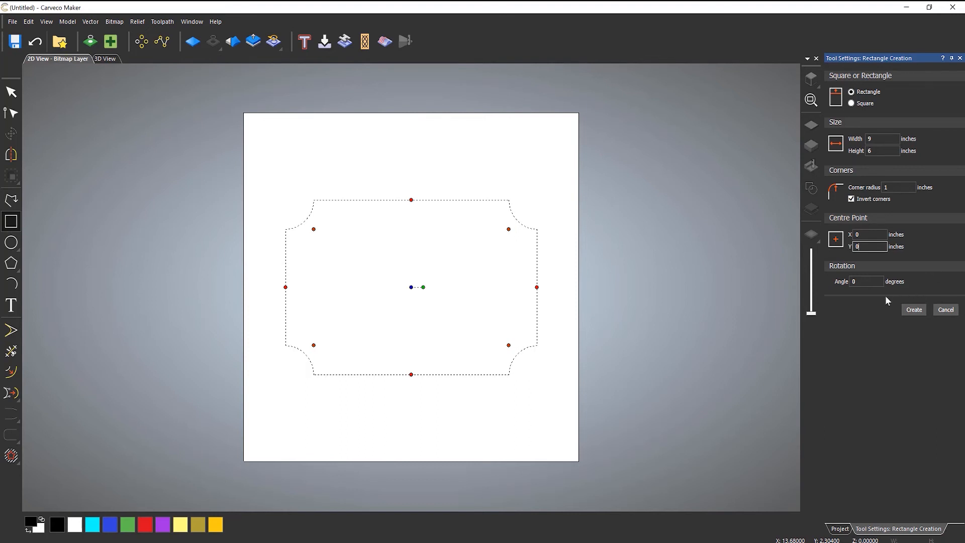
Try rotating the rectangle by 45 and 90 degrees, and clear the angle value.
click(864, 282)
text(45)
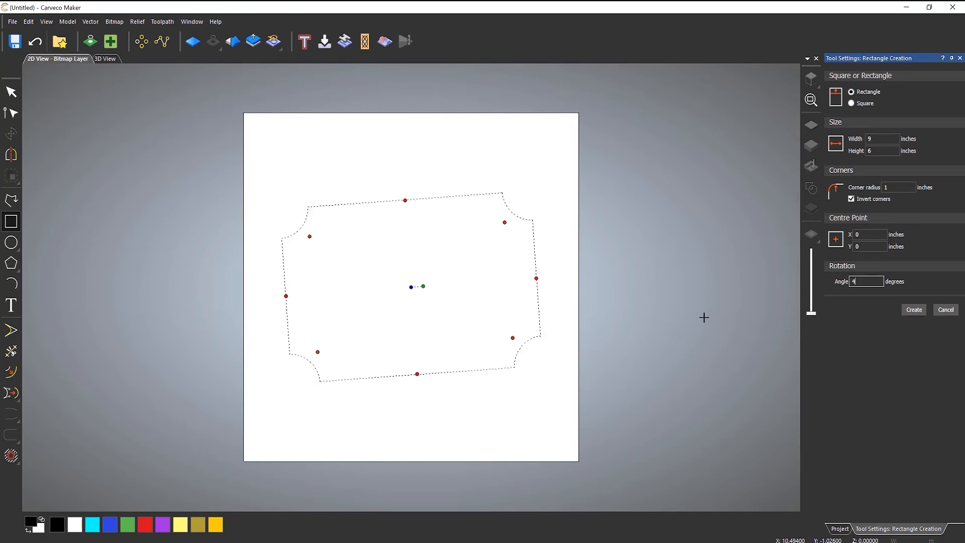
key(BackSpace)
key(BackSpace)
text(90)
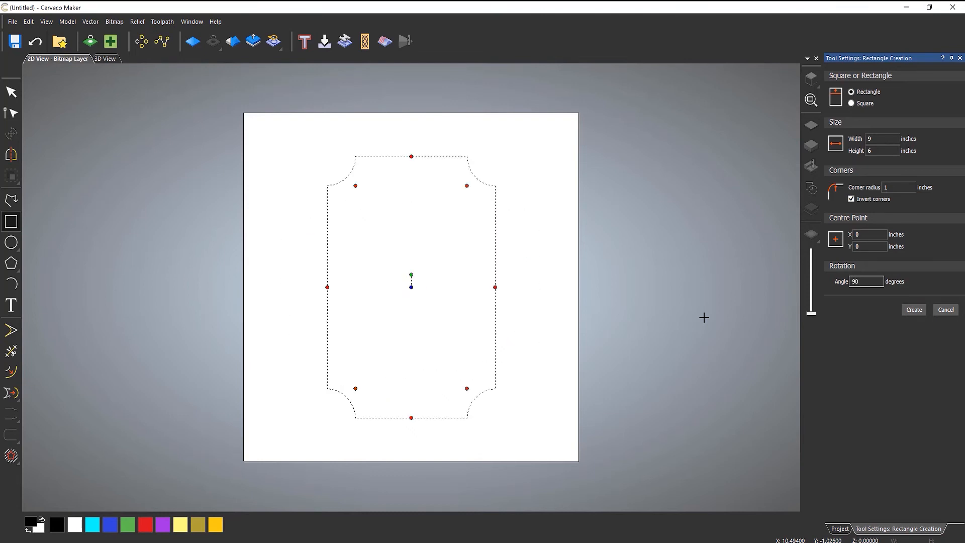
key(BackSpace)
key(BackSpace)
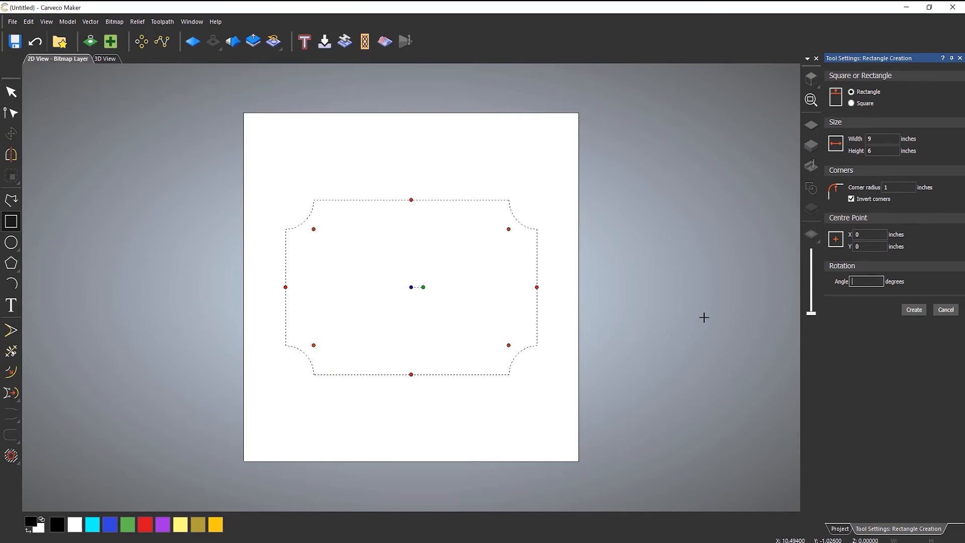
Try rotation angles of -45 and 270 degrees on the rectangle, and clear the angle again.
text(-45)
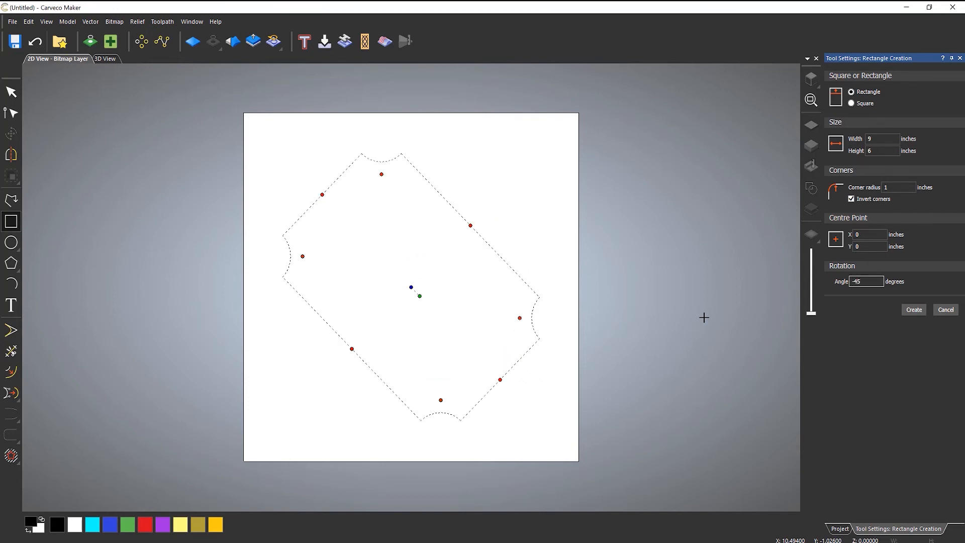
key(BackSpace)
key(BackSpace)
text(2)
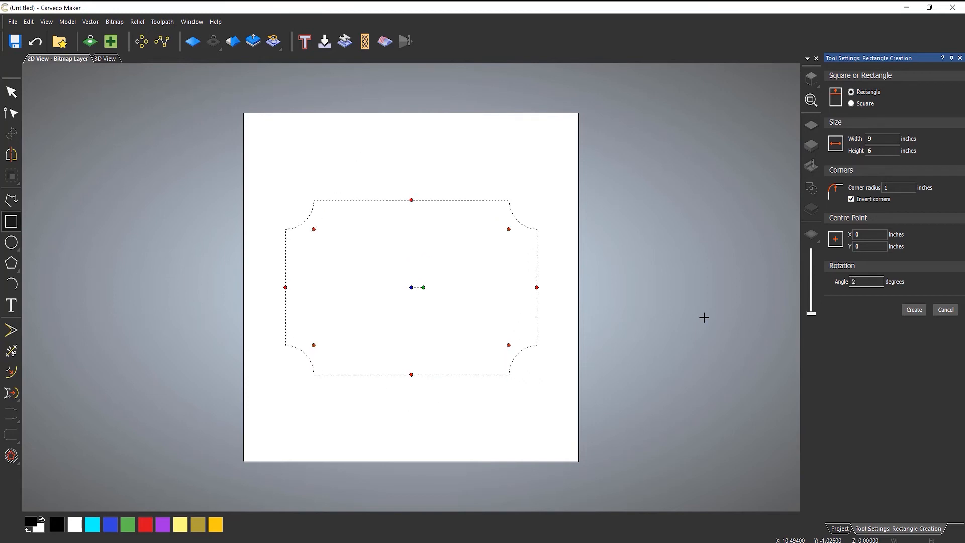
text(70)
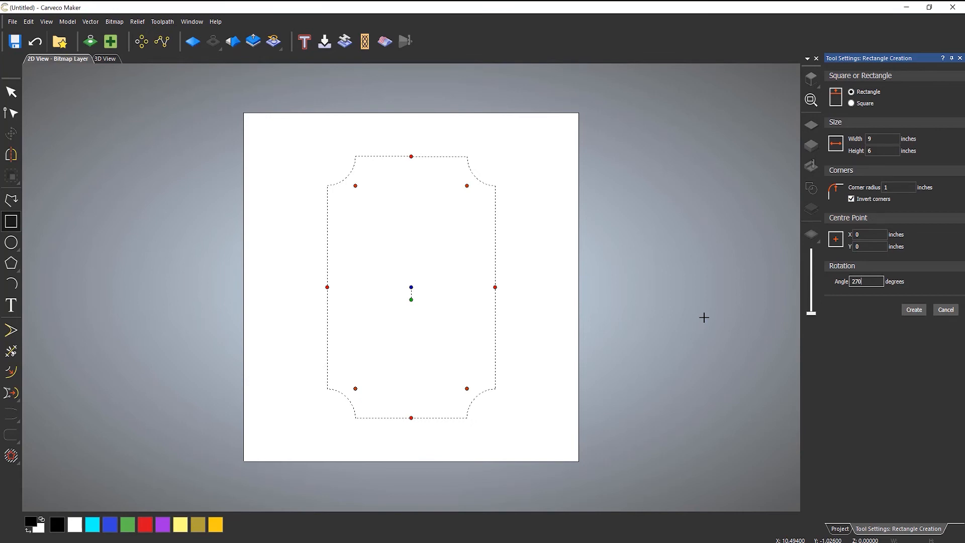
key(BackSpace)
key(BackSpace)
key(BackSpace)
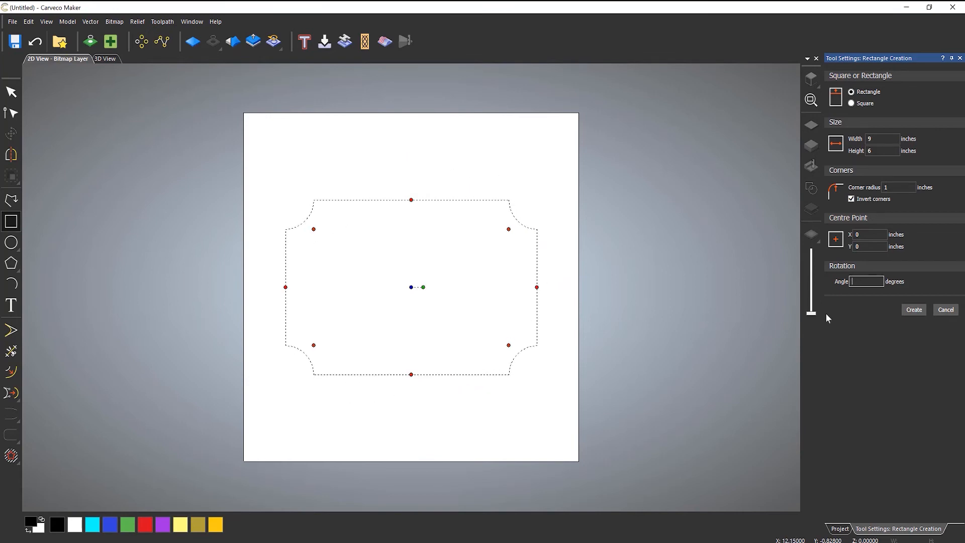
Create the 9 by 6 inch rectangle with inverted corners, close the Rectangle tool and deselect the shape.
click(915, 309)
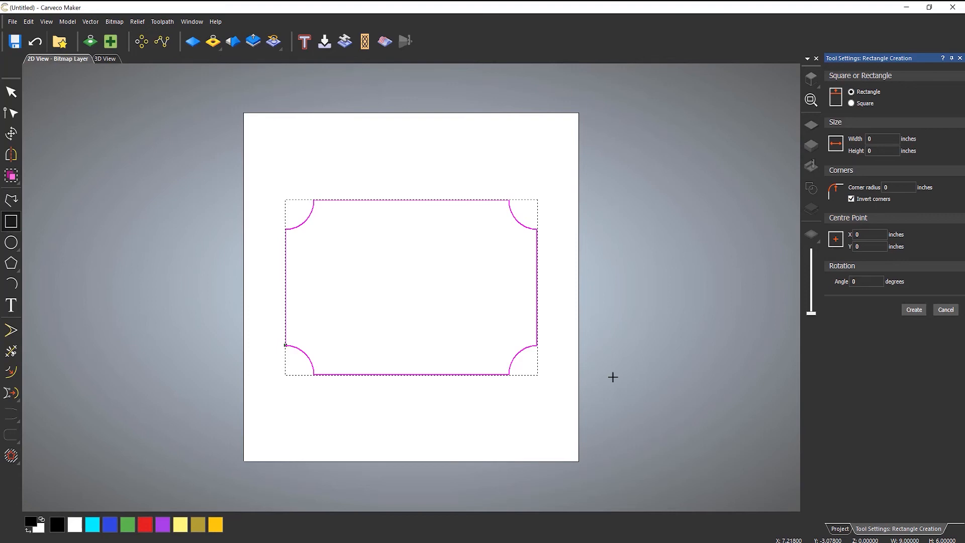
click(946, 310)
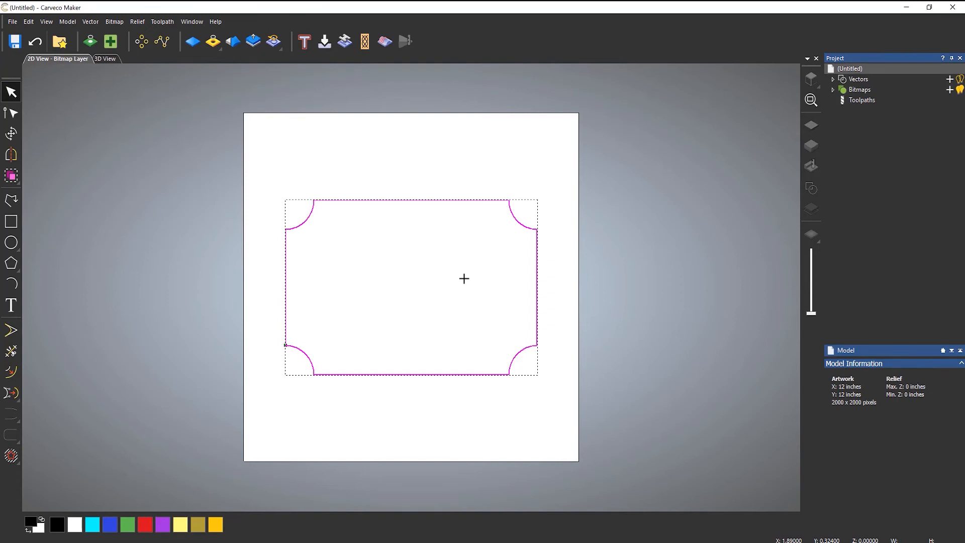
click(465, 281)
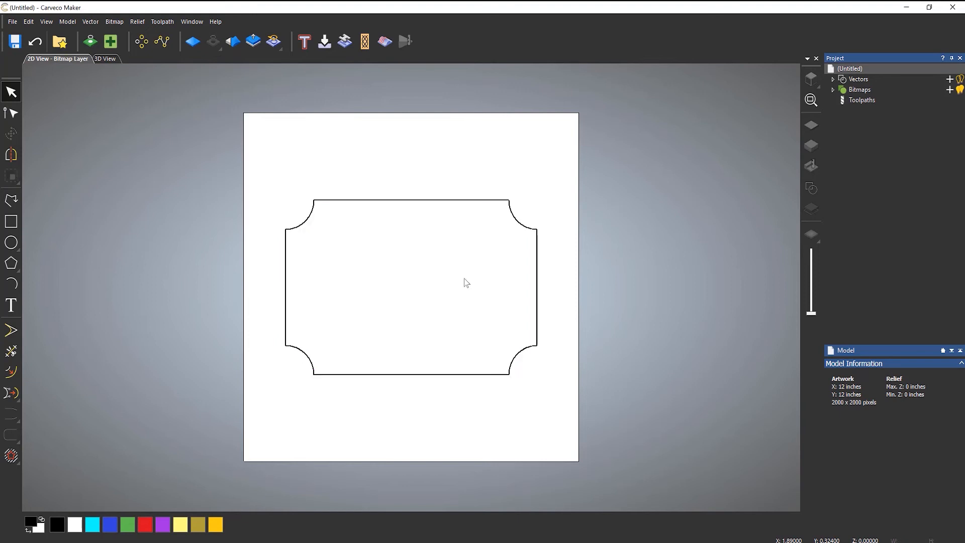
Select the rectangle with inverted corners and delete it from the artwork.
click(457, 201)
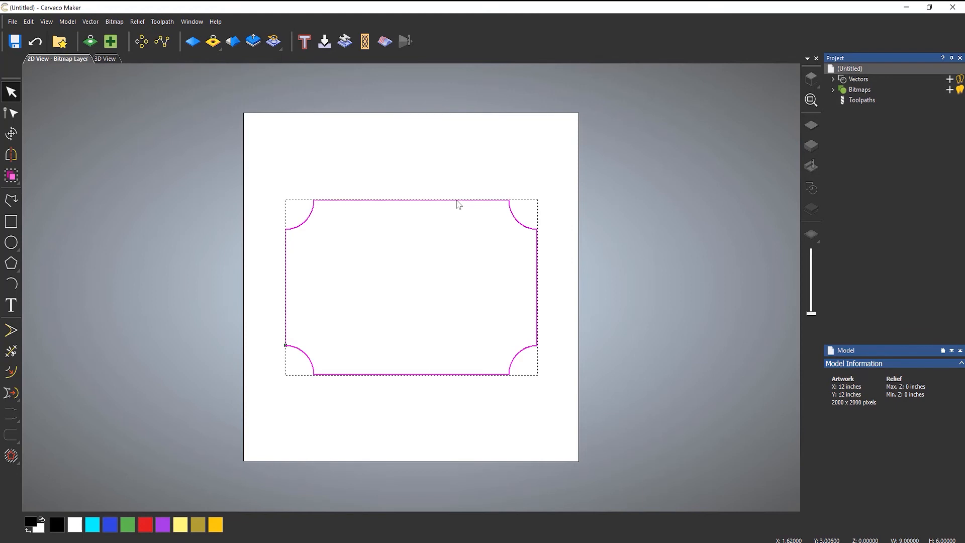
key(Delete)
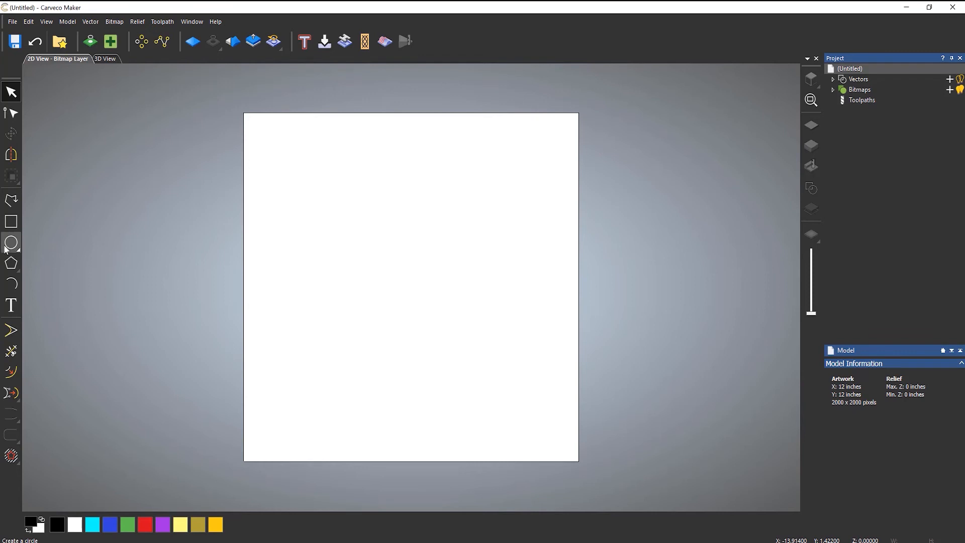
Open the Ellipse tool to examine its start point, dimension and angle settings, and close it without creating a shape.
click(8, 244)
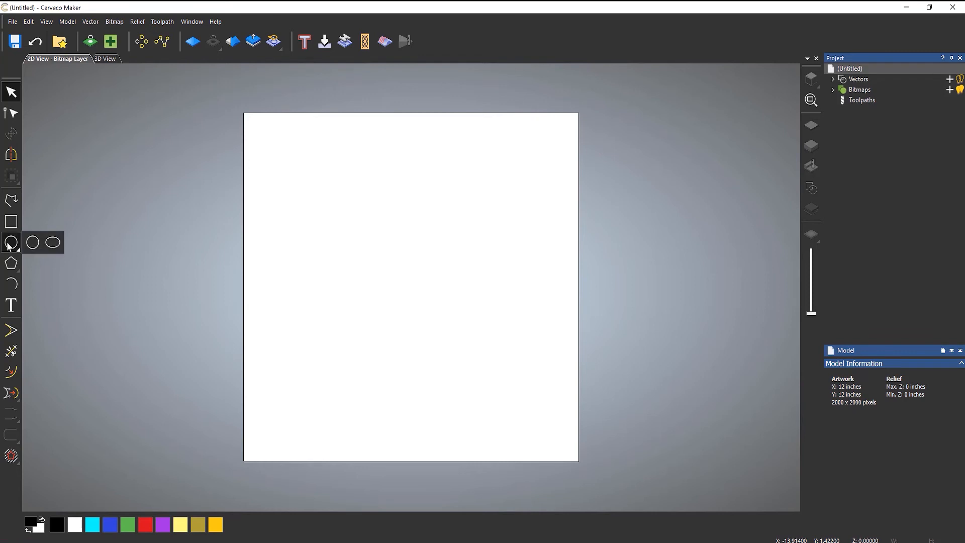
click(53, 245)
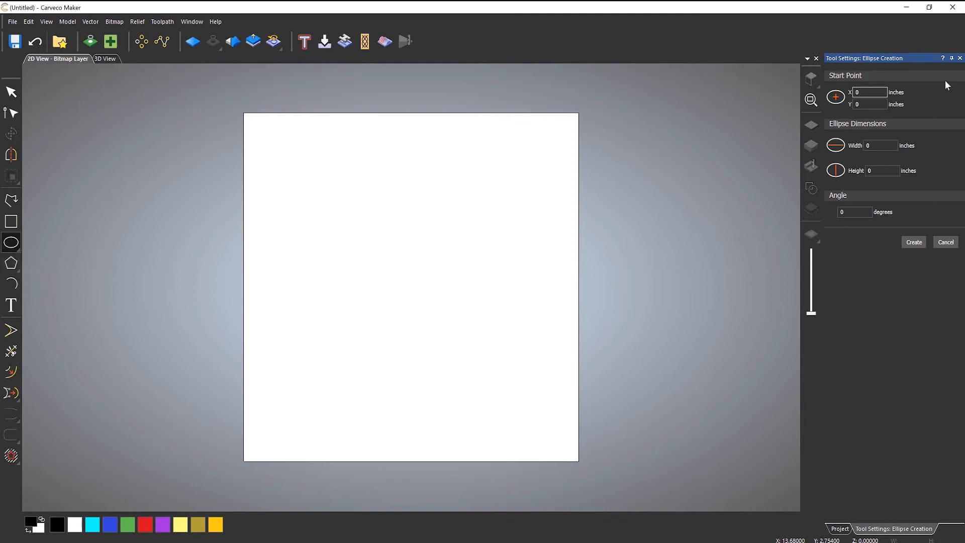
click(947, 243)
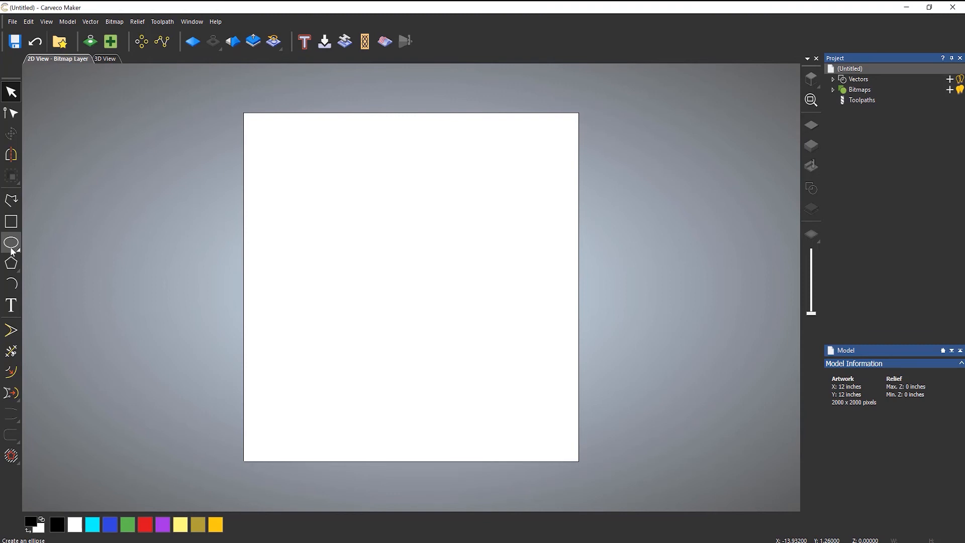
Start a circle centred on the artwork origin and set its diameter to 2 inches.
click(11, 245)
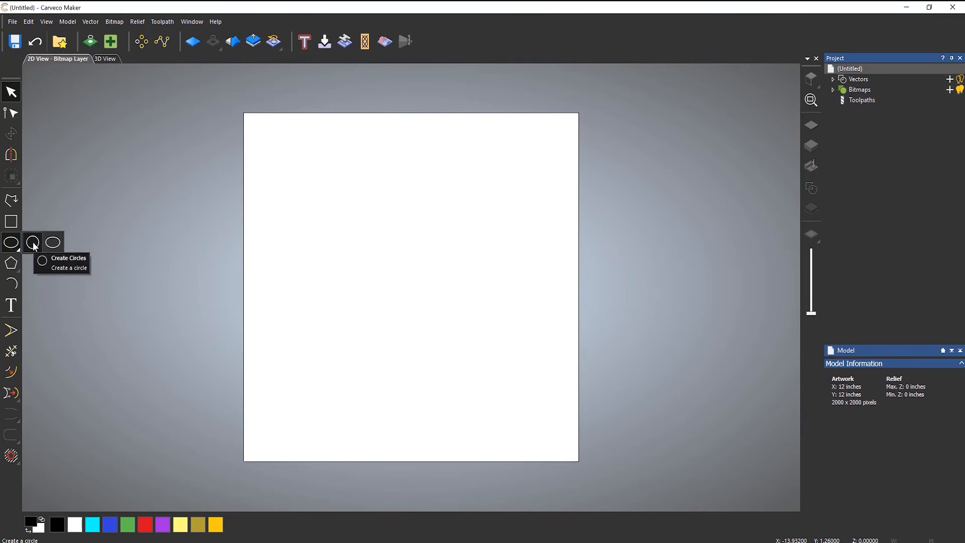
click(33, 244)
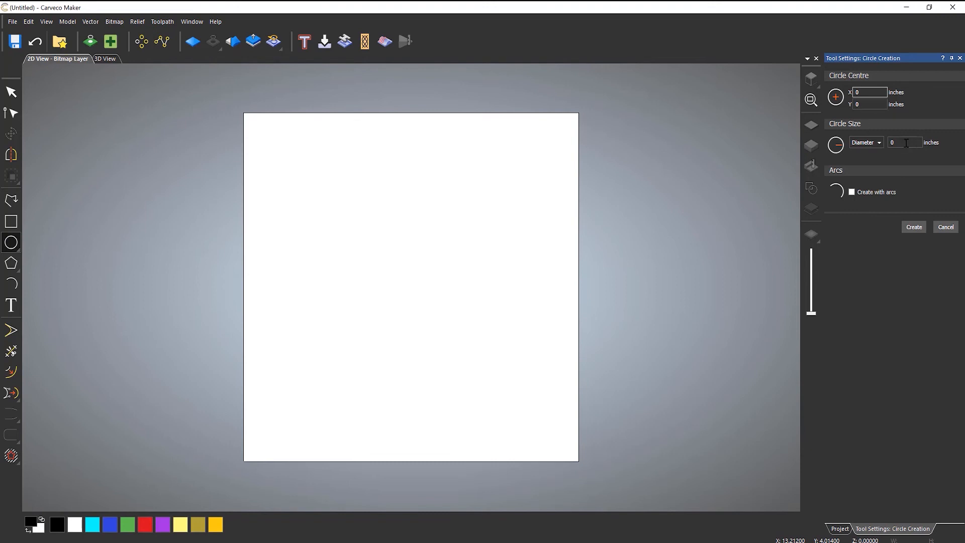
key(Tab)
key(Tab)
key(Tab)
text(2)
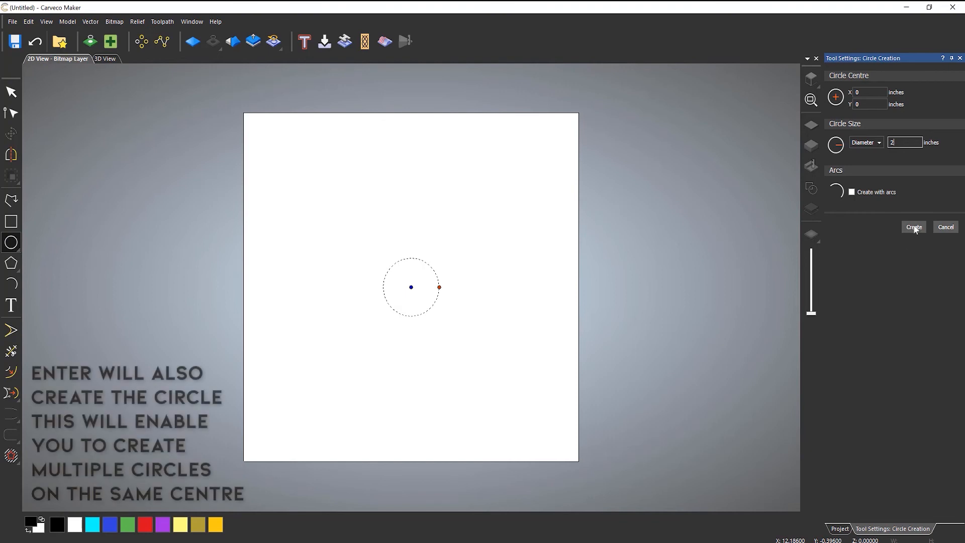
Move the circle's centre to X 1, Y 2 inches and create the circle.
click(868, 96)
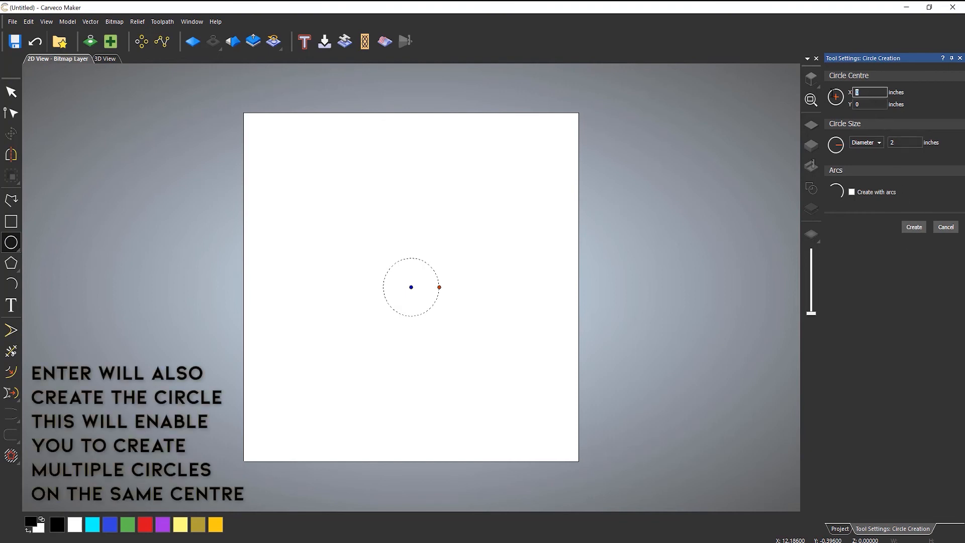
text(1)
click(865, 104)
text(2)
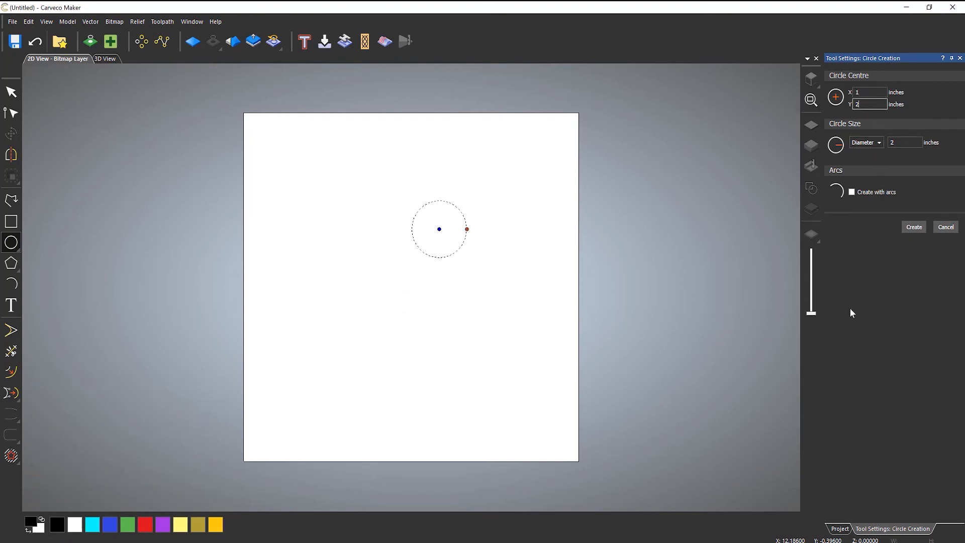
click(914, 228)
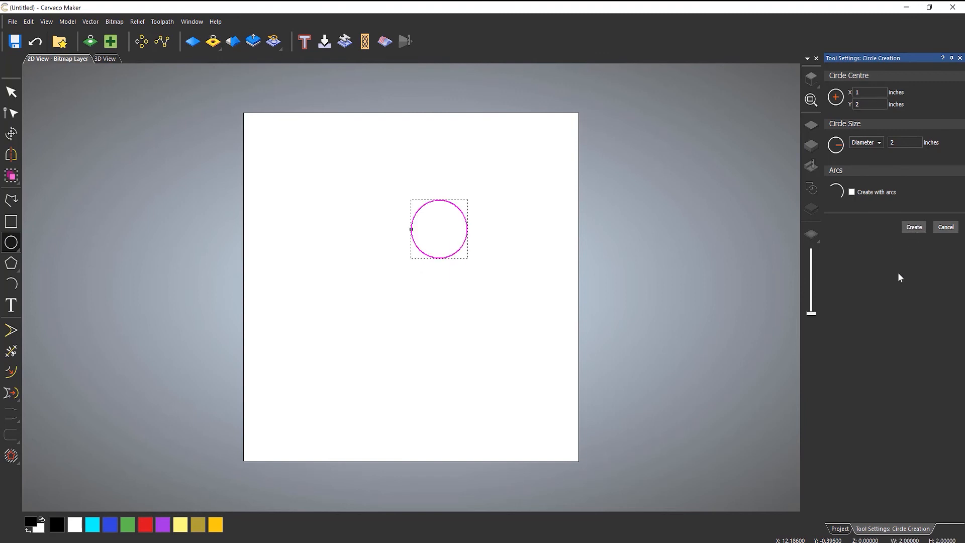
Create a second circle of the same diameter with its centre Y changed to -2 inches.
click(869, 103)
key(BackSpace)
text(1)
key(ctrl+a)
text(-2)
click(915, 228)
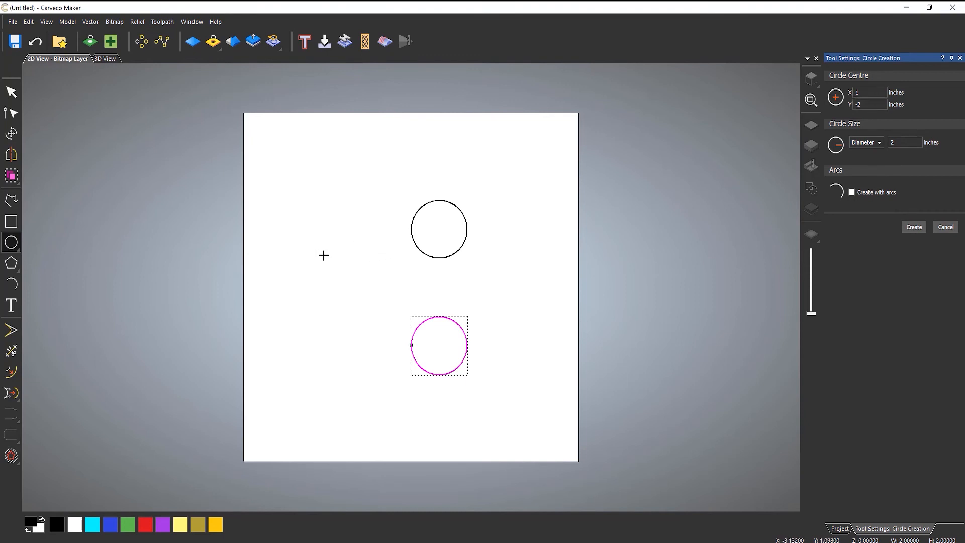
Draw a third circle freehand centred at about X -3.1, Y 1.1 inches, set its diameter to 2 inches and create it.
drag(324, 255, 379, 260)
drag(918, 142, 762, 146)
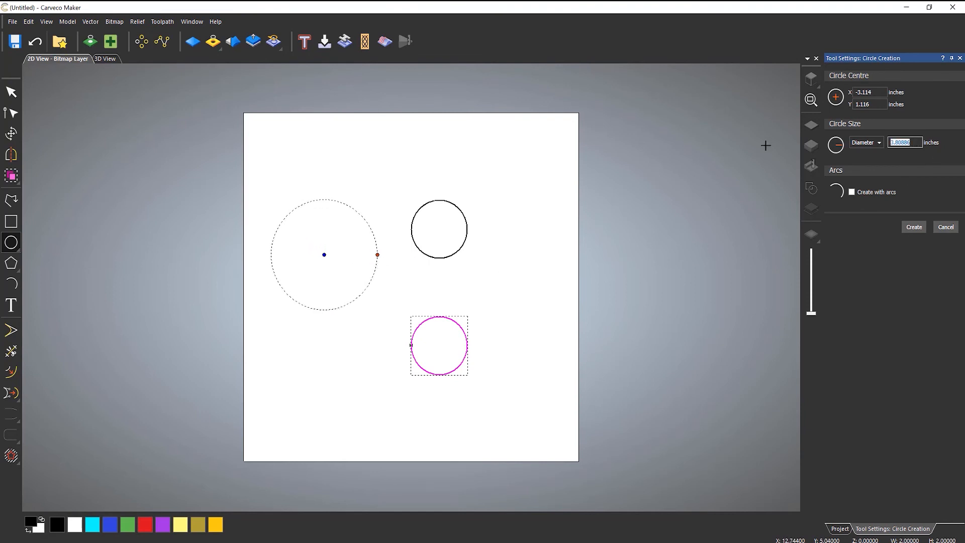
text(2)
click(915, 227)
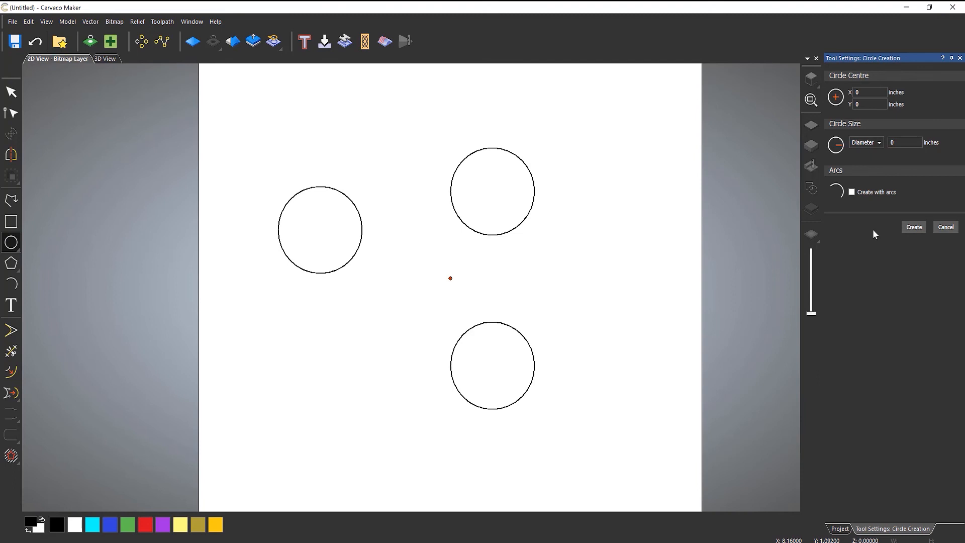
Close the Circle tool, select all three circles and delete them from the artwork.
click(946, 228)
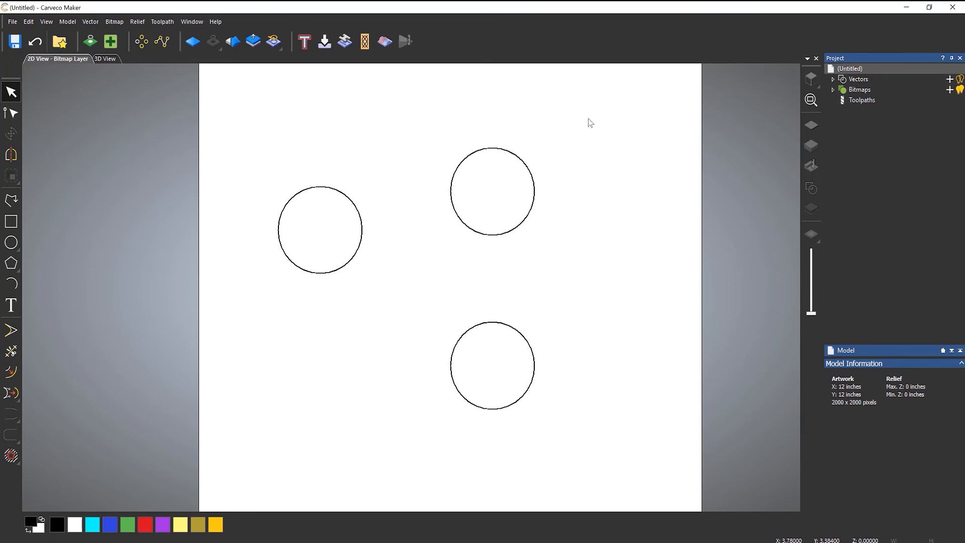
drag(588, 117, 172, 512)
key(Delete)
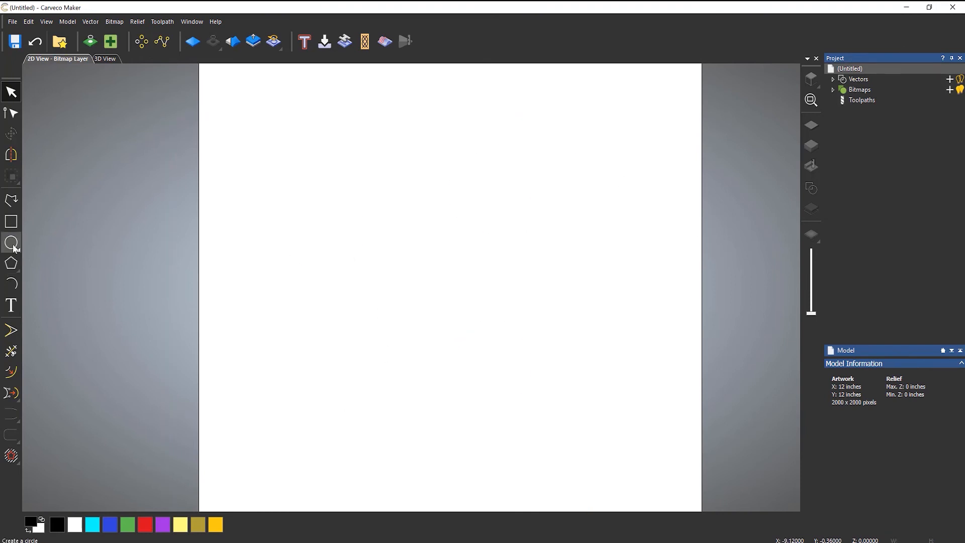
Try drawing an ellipse about 8.9 by 5.2 inches near the artwork's centre and close the tool without creating it.
mouse_move(13, 247)
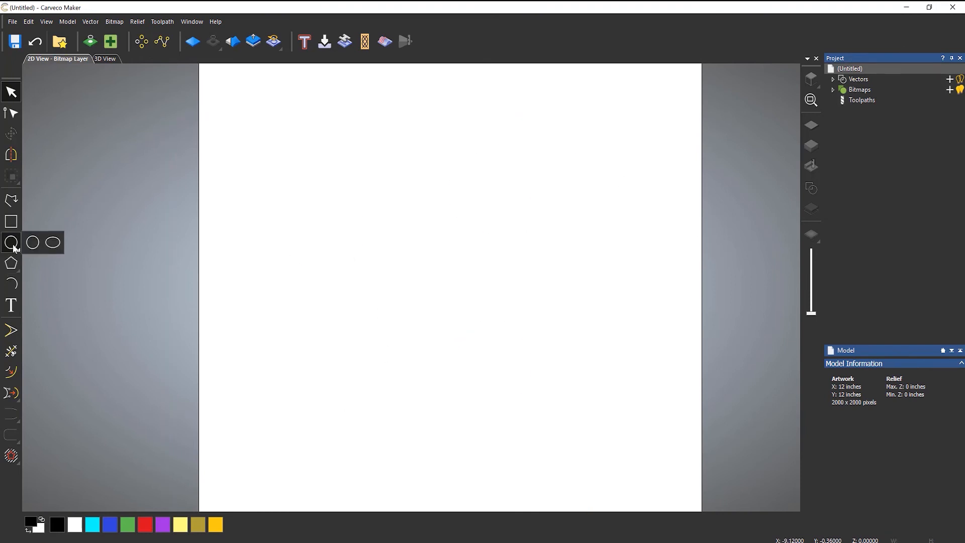
click(52, 243)
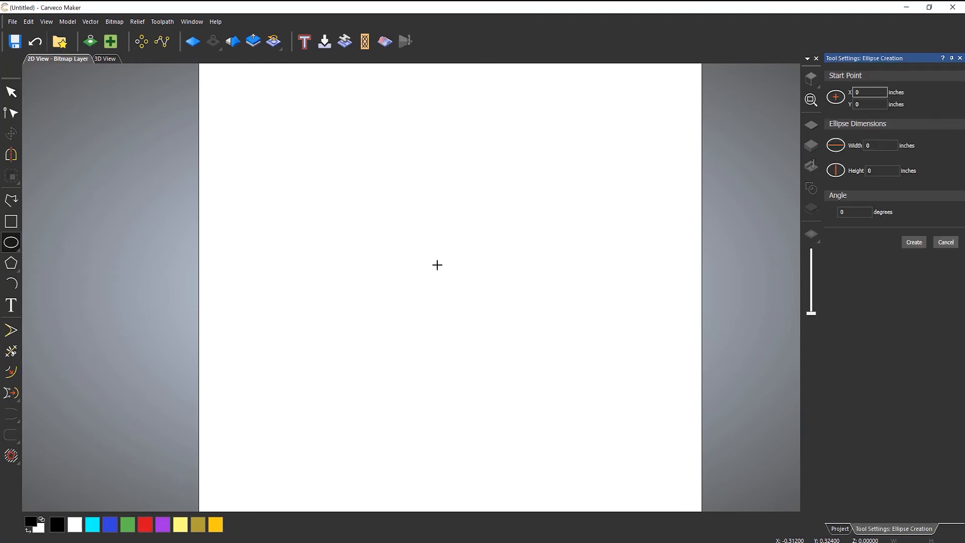
drag(438, 265, 623, 377)
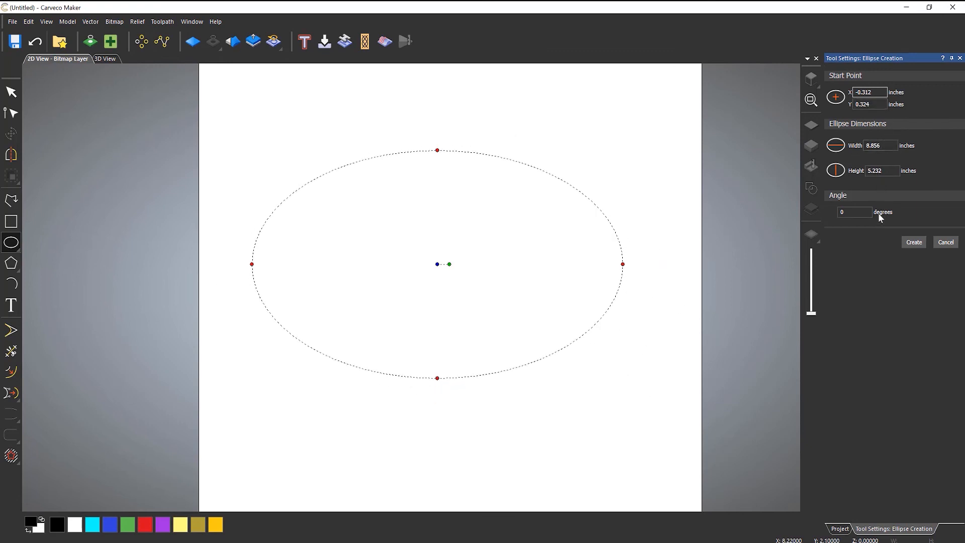
click(946, 242)
Draw a polygon with a radius of about 3.4 inches near the artwork's centre and set it to 6 sides.
click(9, 271)
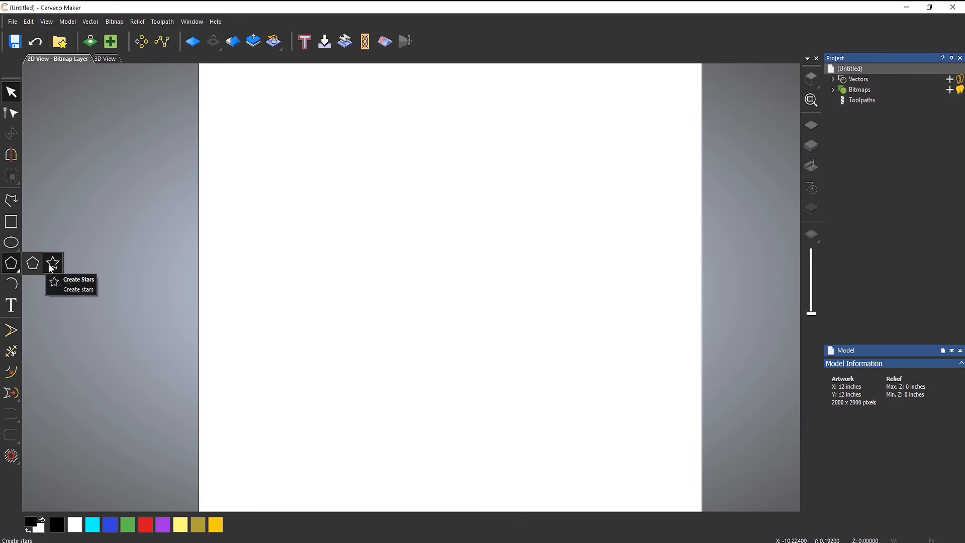
click(30, 264)
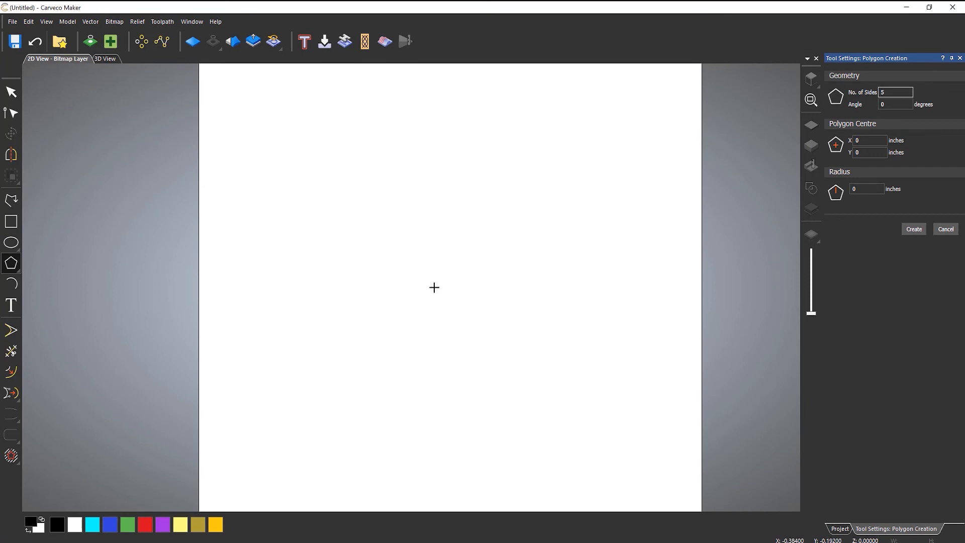
drag(434, 274, 553, 360)
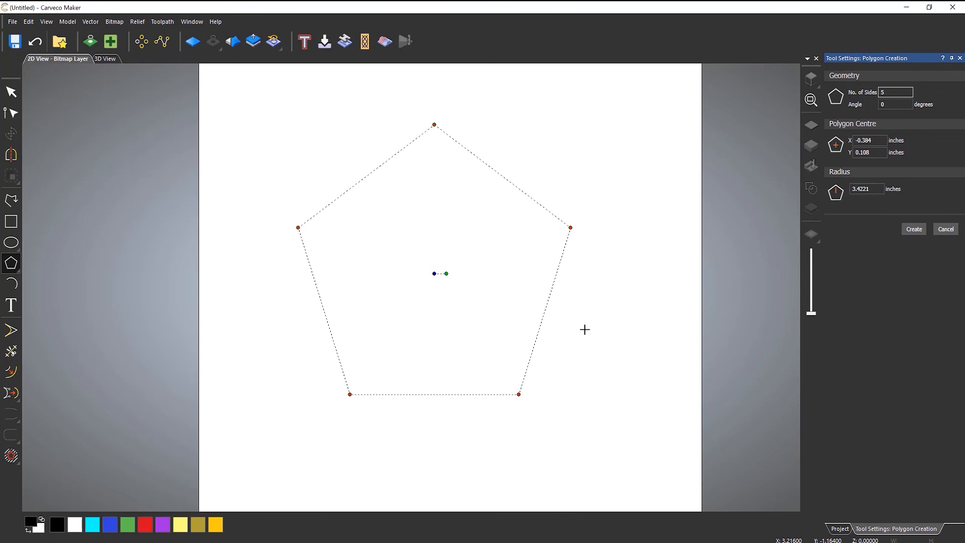
double_click(897, 93)
text(6)
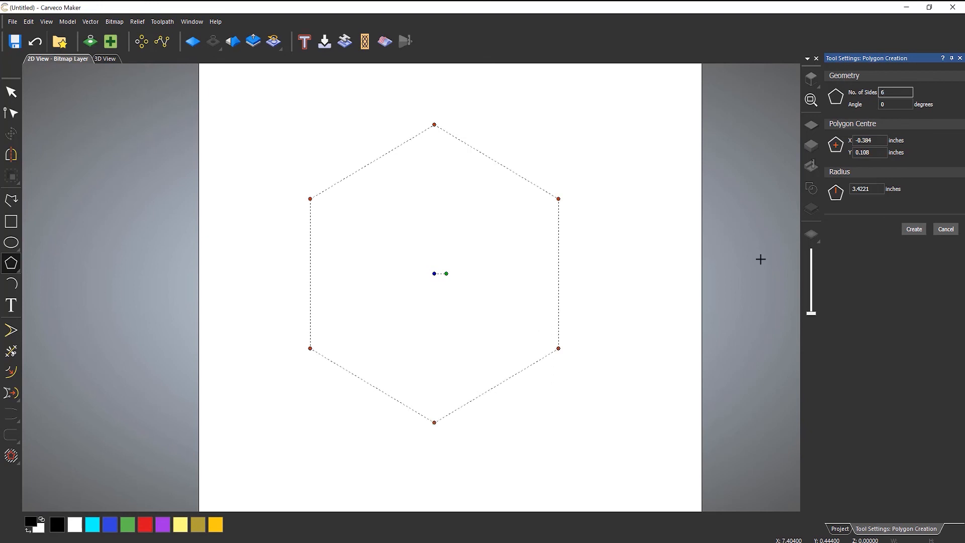
Set the polygon's radius to 2 inches and its number of sides to 8, create it and close the Polygon tool.
double_click(867, 140)
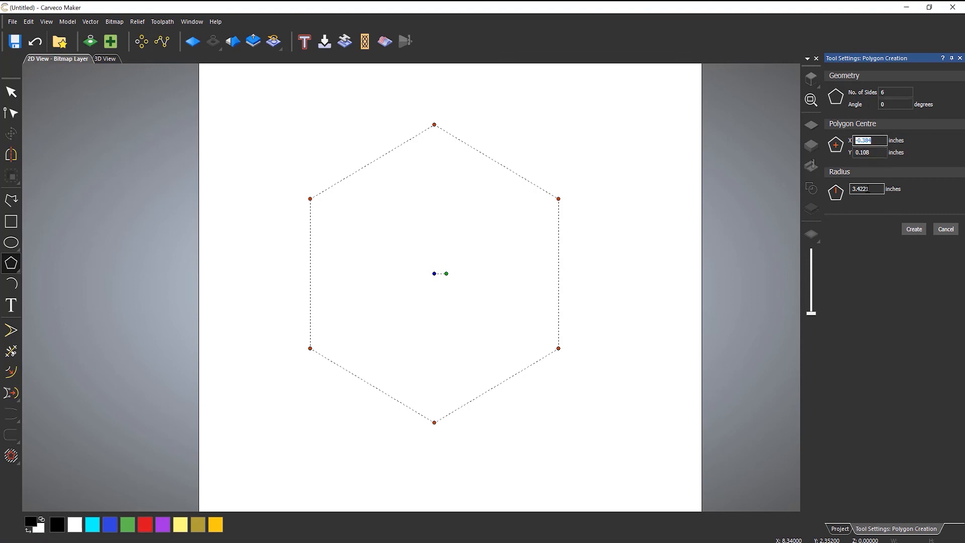
double_click(854, 190)
text(2)
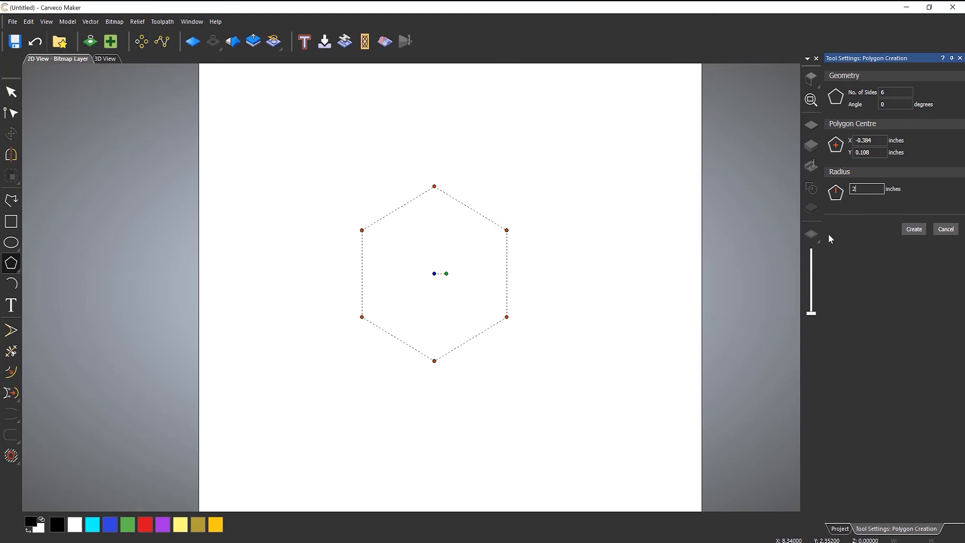
double_click(886, 92)
text(8)
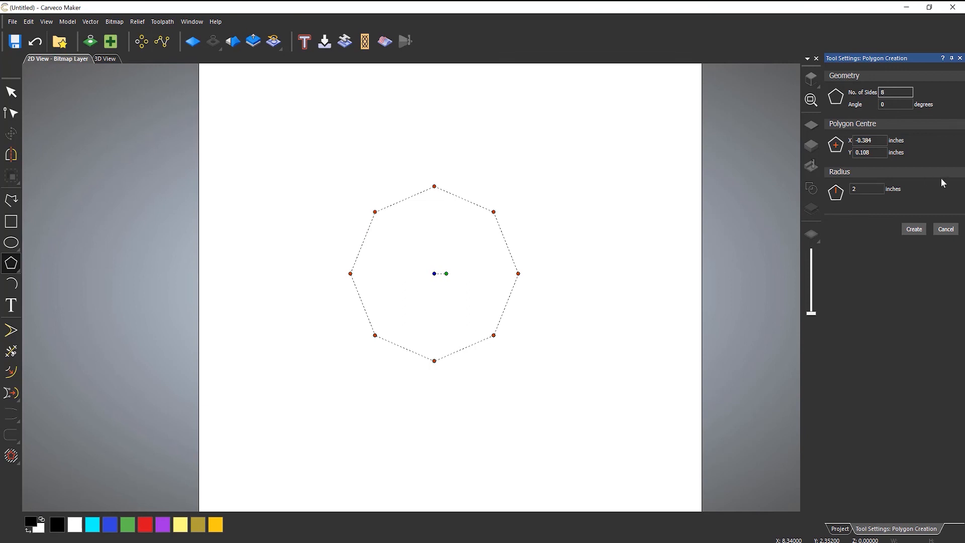
click(920, 230)
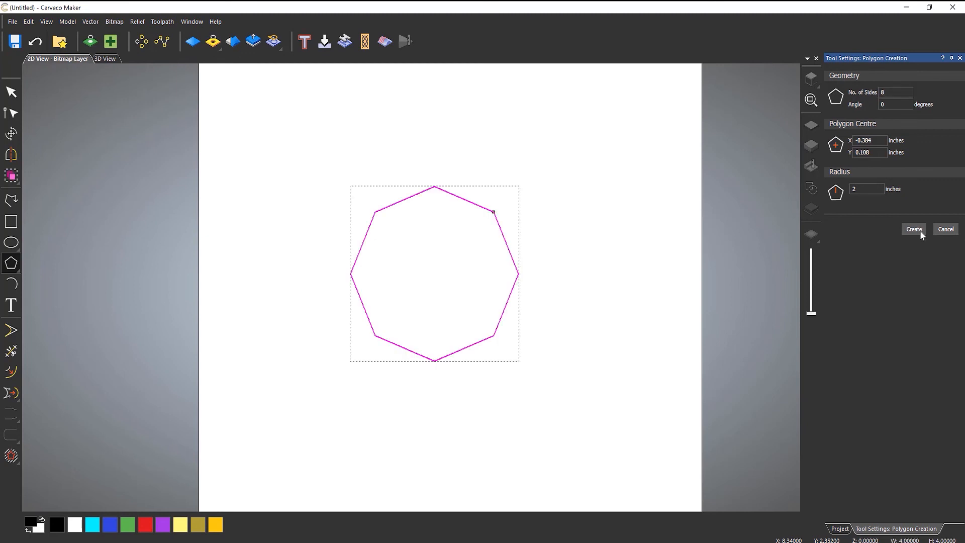
click(941, 229)
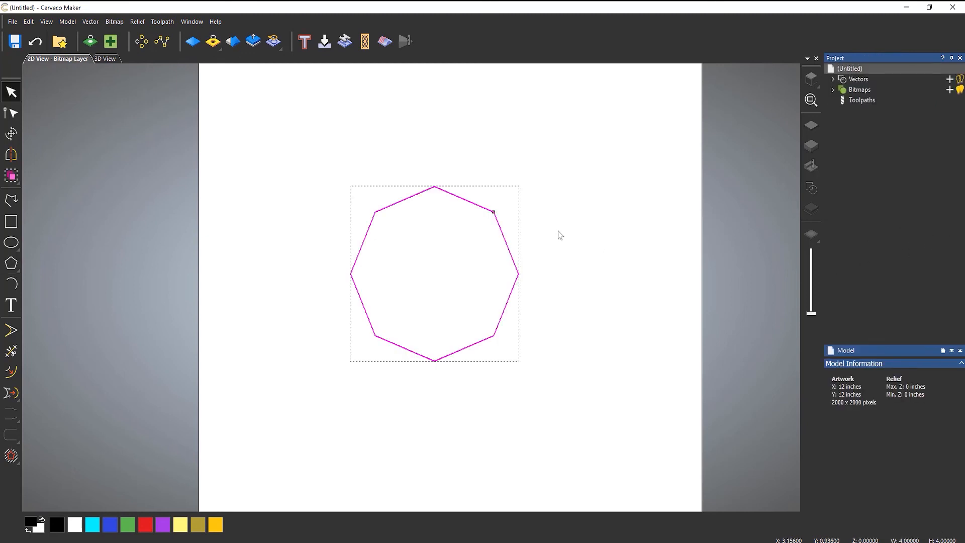
Select the octagon and delete it from the artwork.
click(527, 211)
drag(521, 185, 489, 236)
key(Delete)
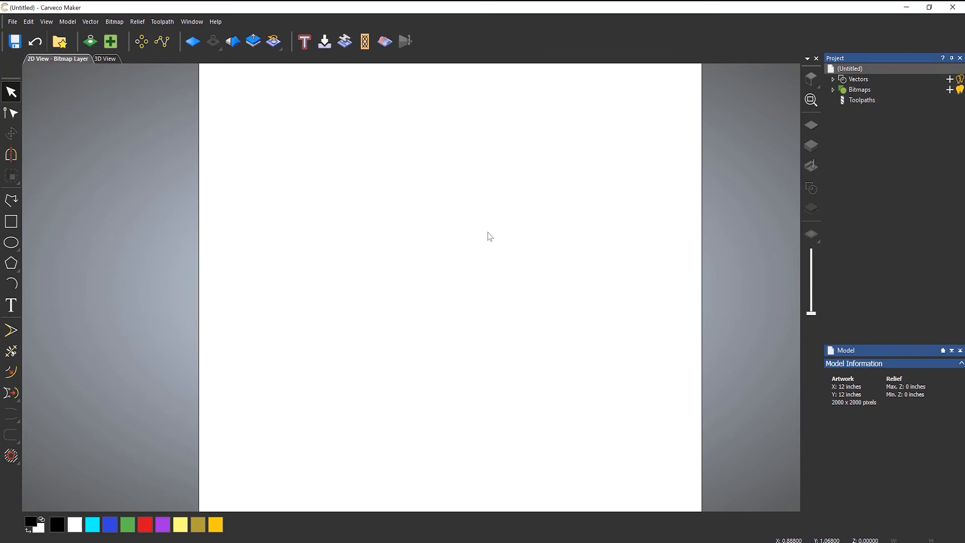
Draw a five-pointed star near the artwork's centre with outer and inner radii of about 3.6 and 1.4 inches.
click(11, 263)
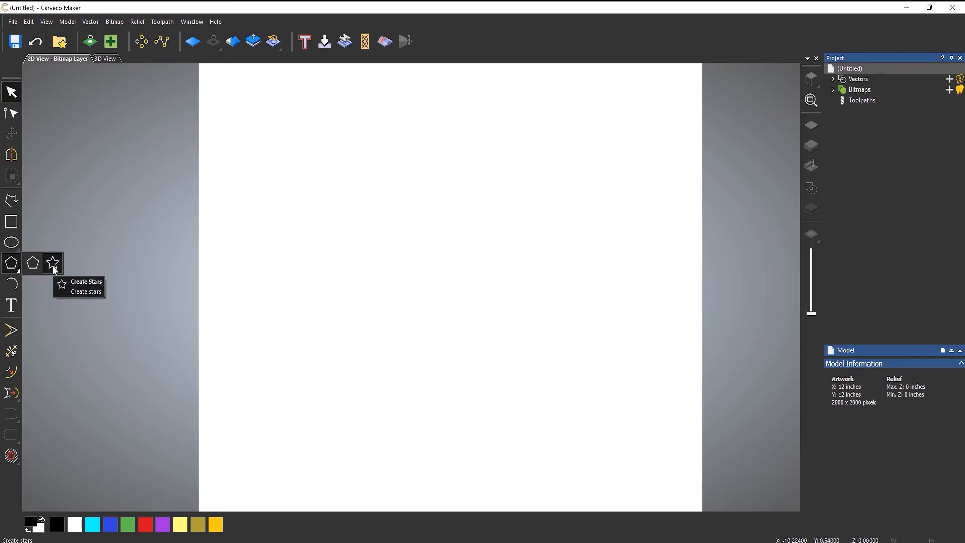
click(53, 264)
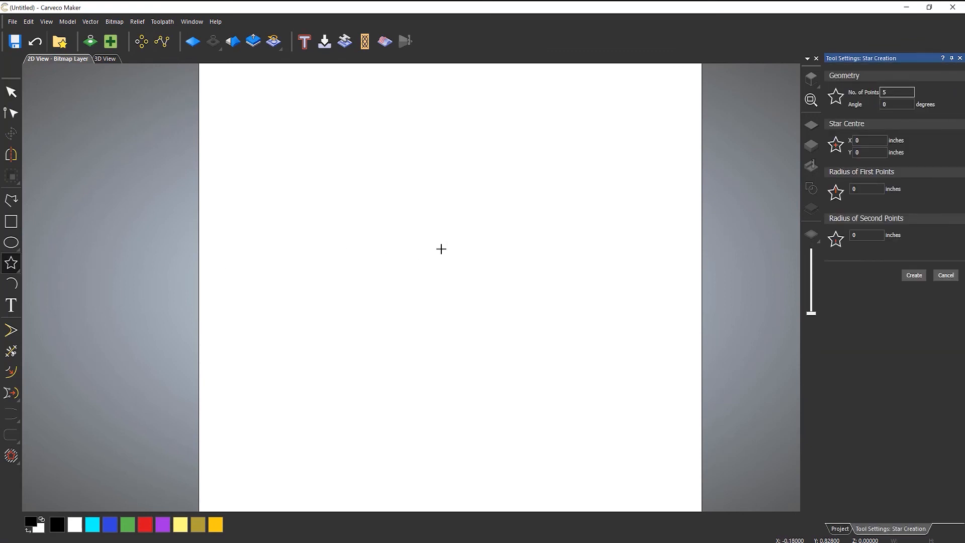
drag(440, 249, 554, 326)
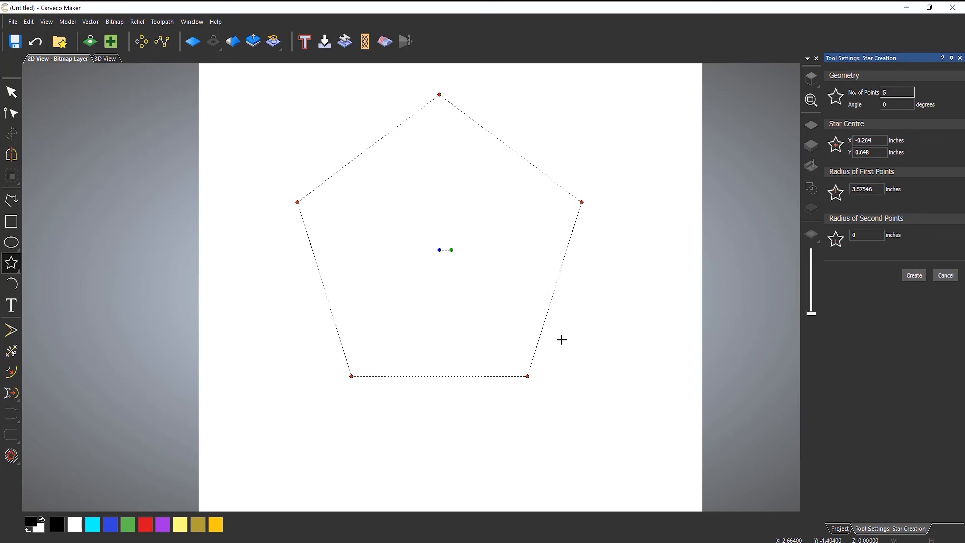
click(562, 340)
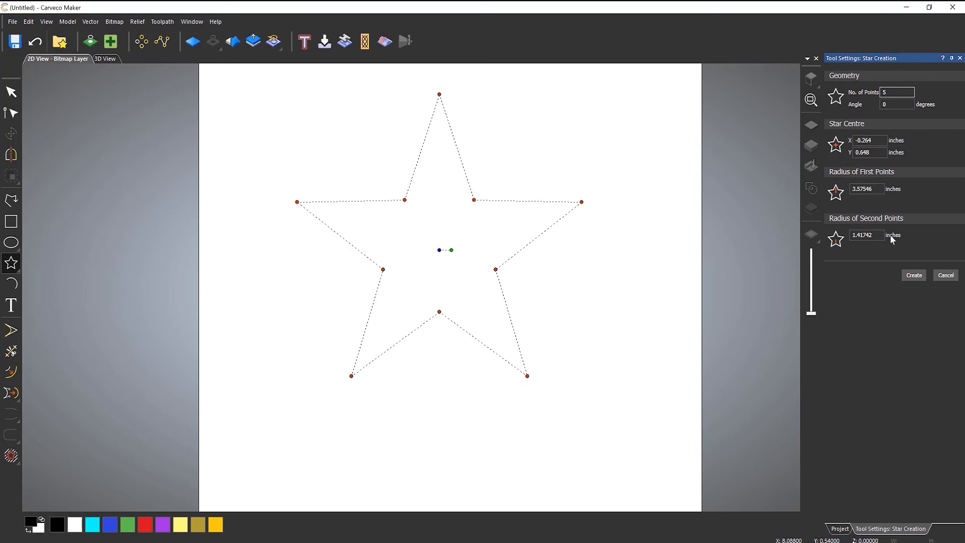
Set the star's first point radius to 3 inches and second to 1 inch, create it and close the Star tool.
double_click(878, 187)
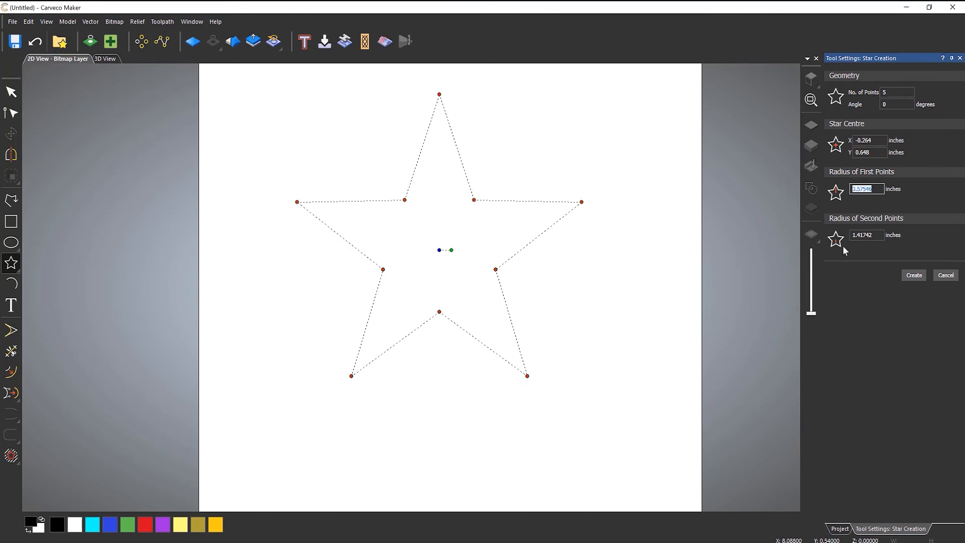
text(3)
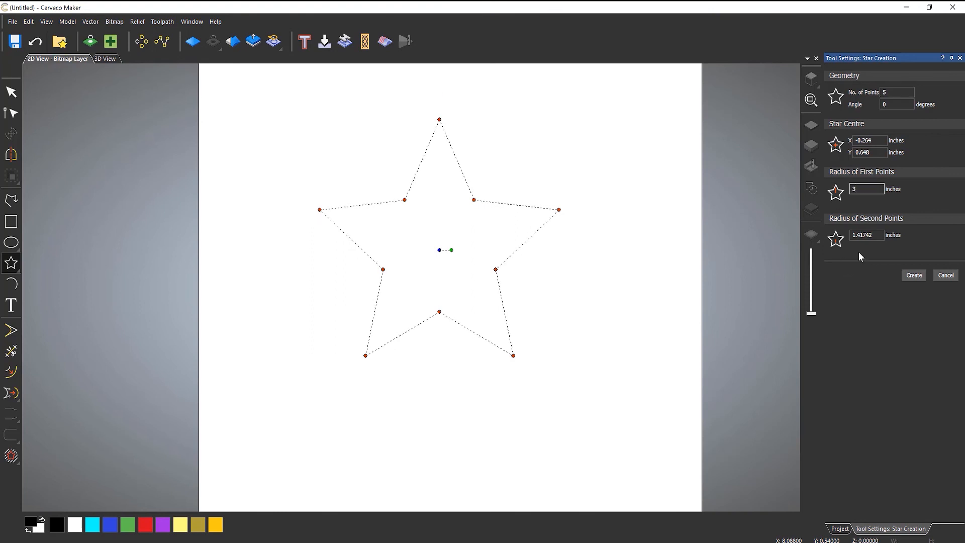
double_click(877, 235)
text(1)
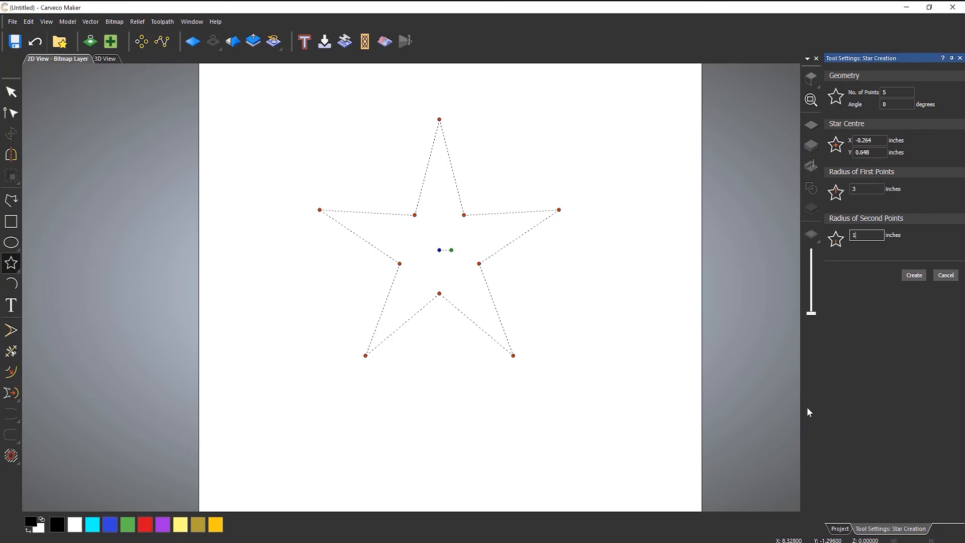
click(914, 275)
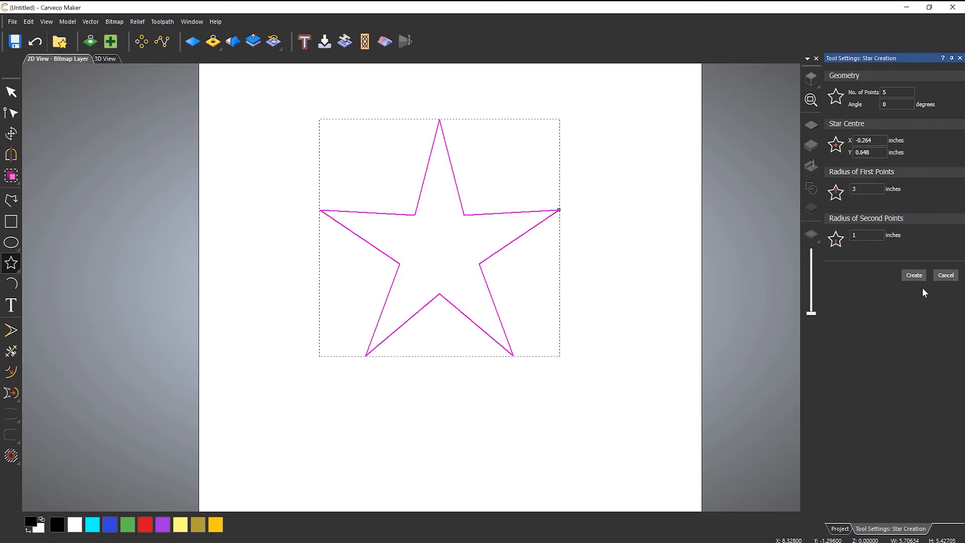
click(945, 275)
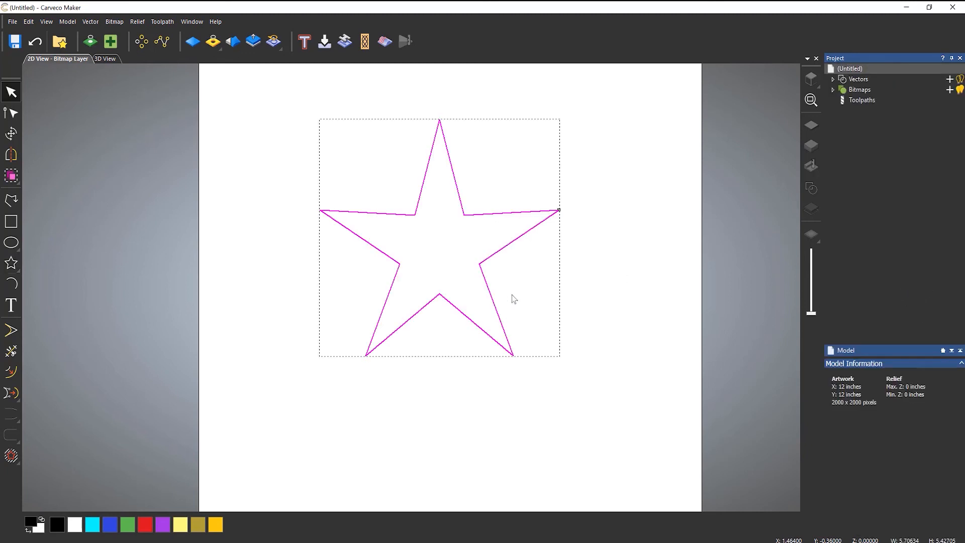
Select the star and delete it from the artwork.
click(514, 299)
drag(529, 174, 426, 272)
key(Delete)
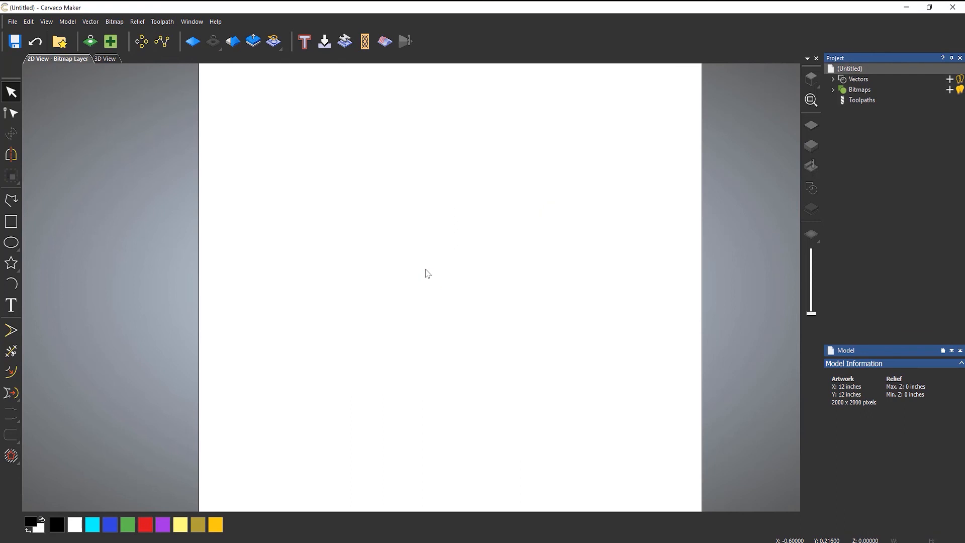
Draw an upward-bulging arc across the artwork by start, end and point on arc, about 8.9 inches wide with a 5.6 inch radius.
click(11, 284)
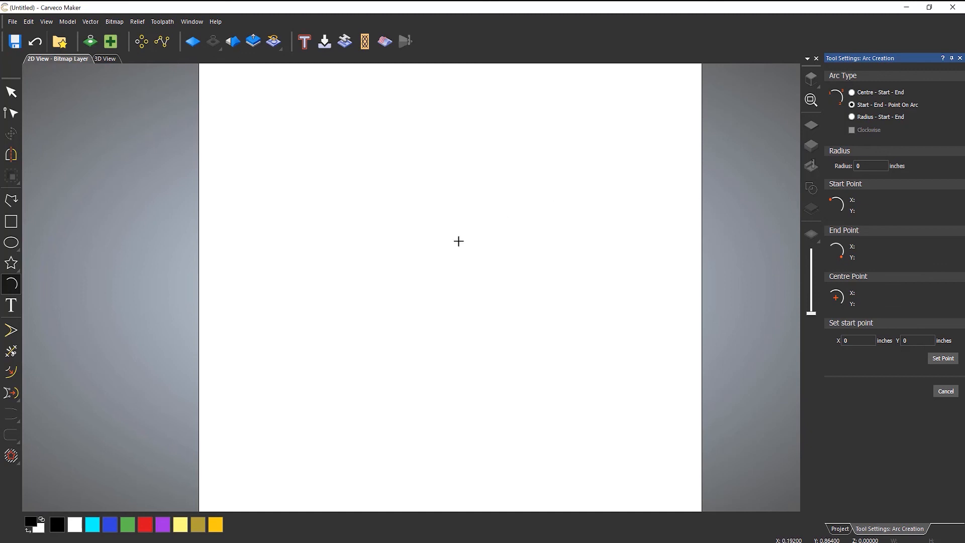
click(268, 288)
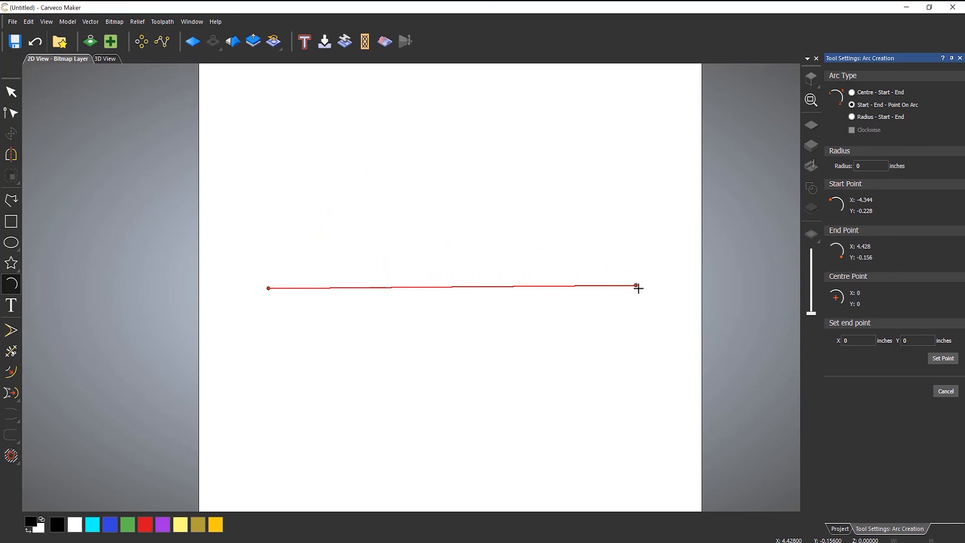
click(639, 290)
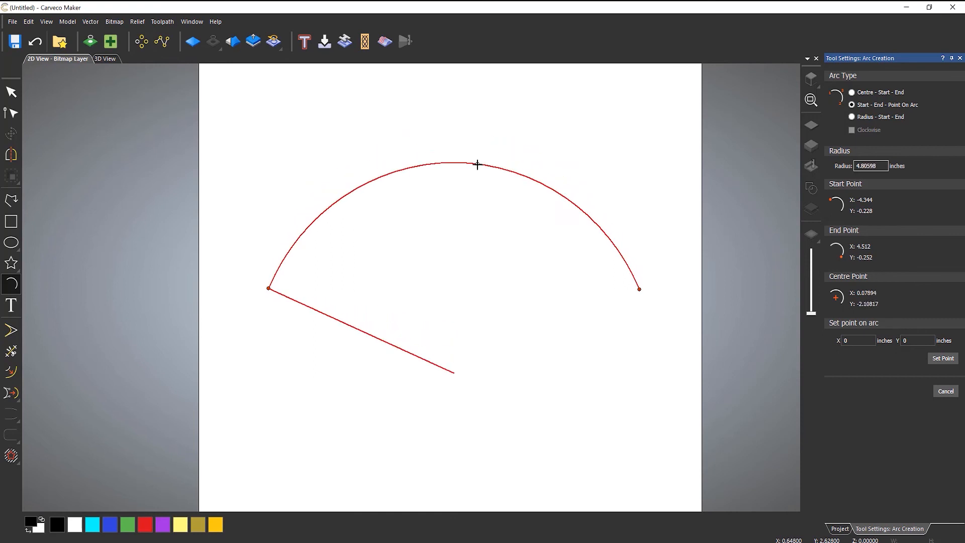
click(474, 195)
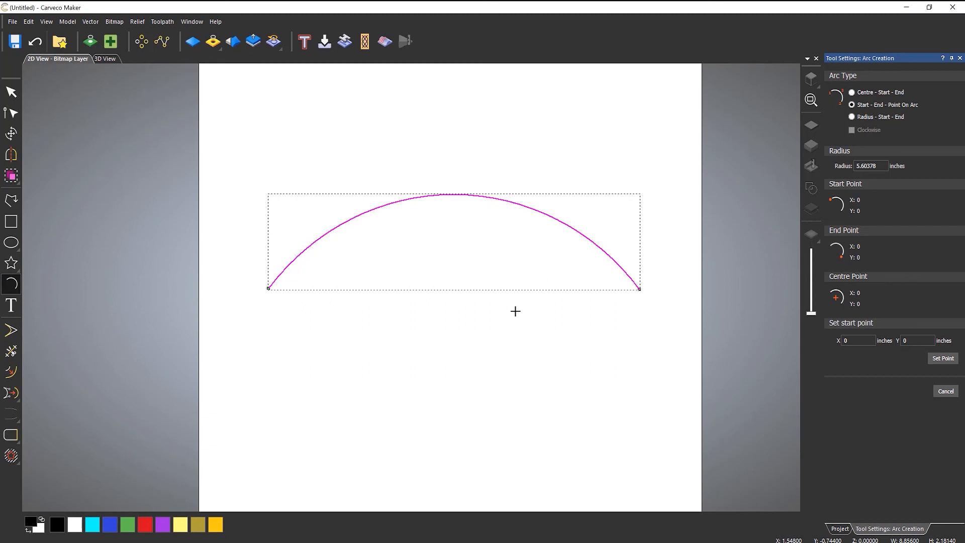
Close the Arc tool and delete the arc from the artwork.
click(946, 391)
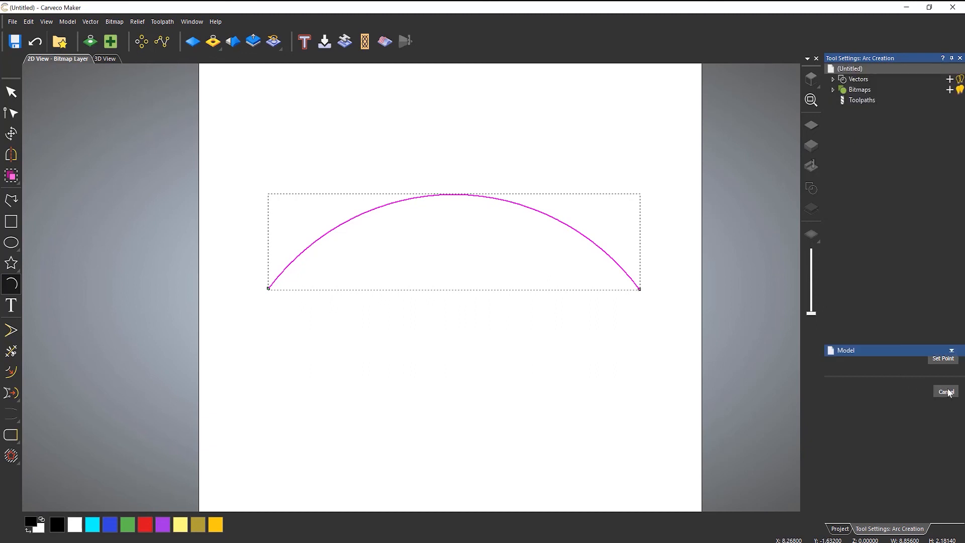
key(Delete)
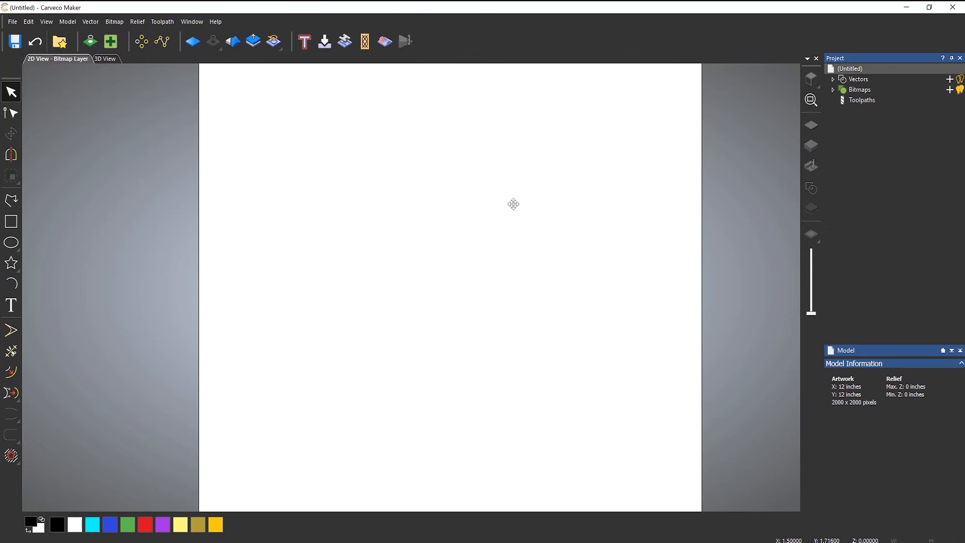